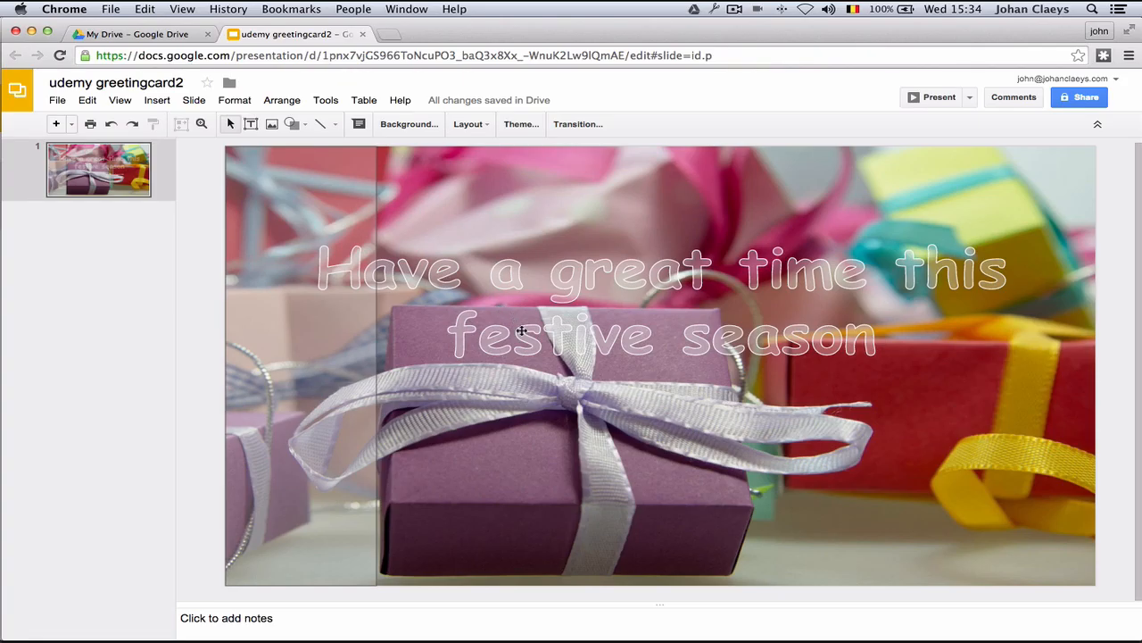
Step: Draw a full-height vertical rectangle that overlaps the edge of the existing translucent strip at the slide's left side
{"action": "left_click", "coordinate": [293, 124]}
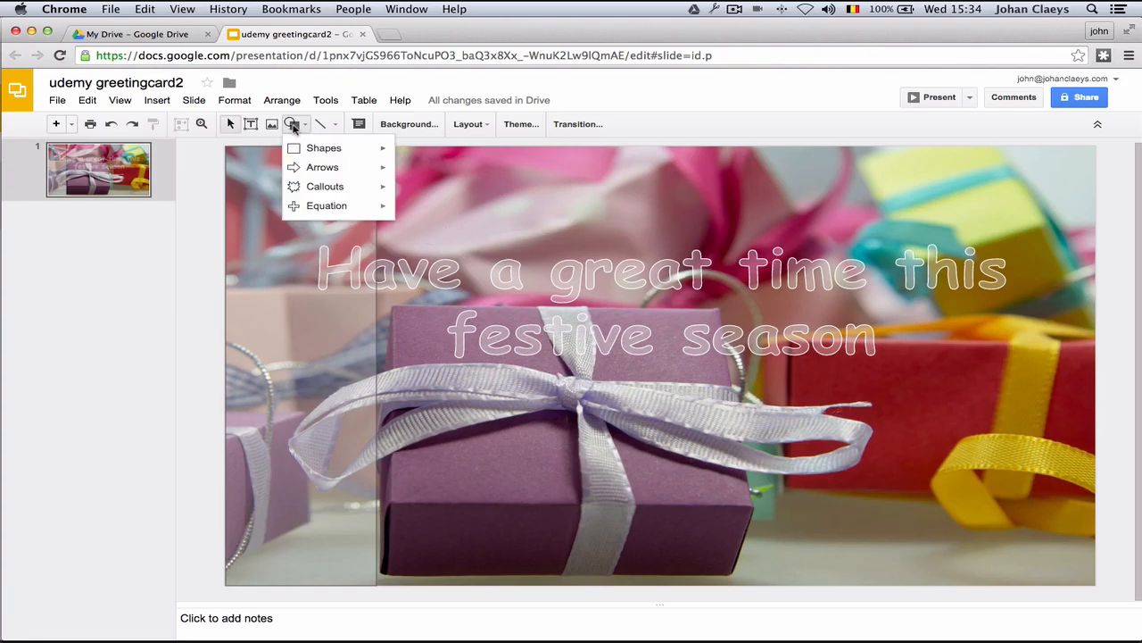
{"action": "mouse_move", "coordinate": [298, 149]}
{"action": "left_click", "coordinate": [407, 156]}
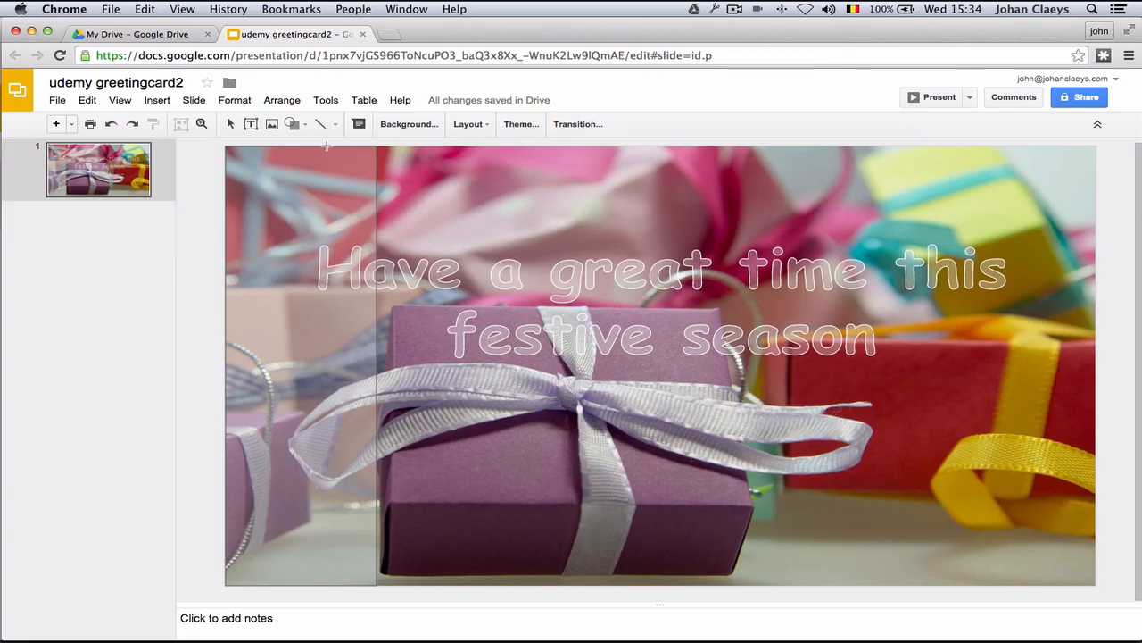
{"action": "left_click_drag", "start_coordinate": [327, 146], "coordinate": [515, 586]}
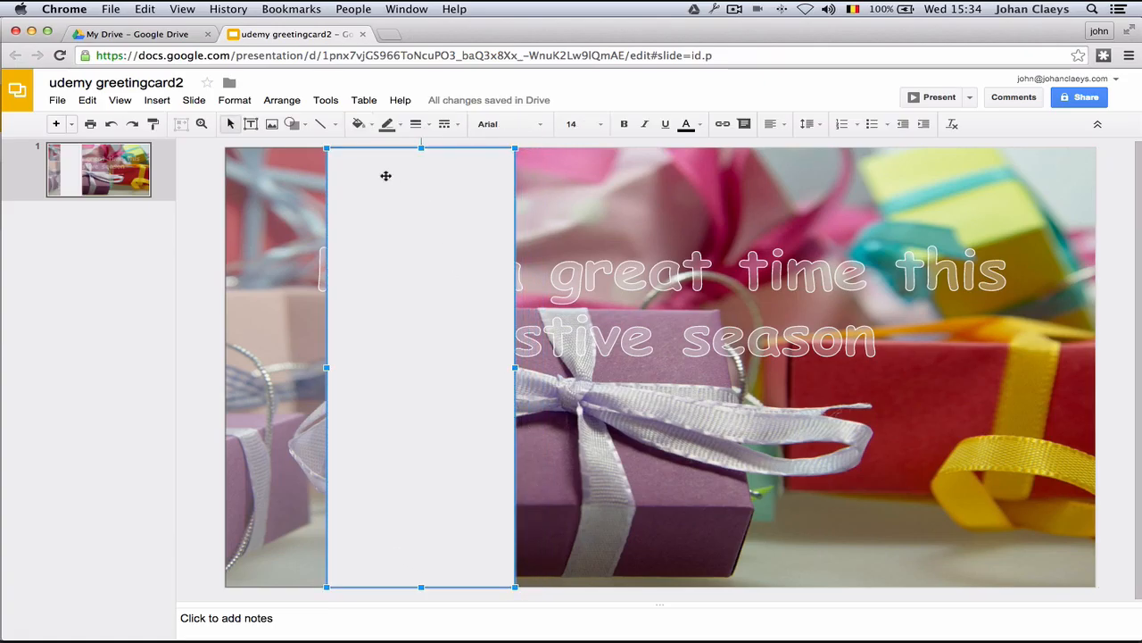
Step: Make the new rectangle's fill translucent with the custom colour #eeeeee48
{"action": "left_click", "coordinate": [358, 123]}
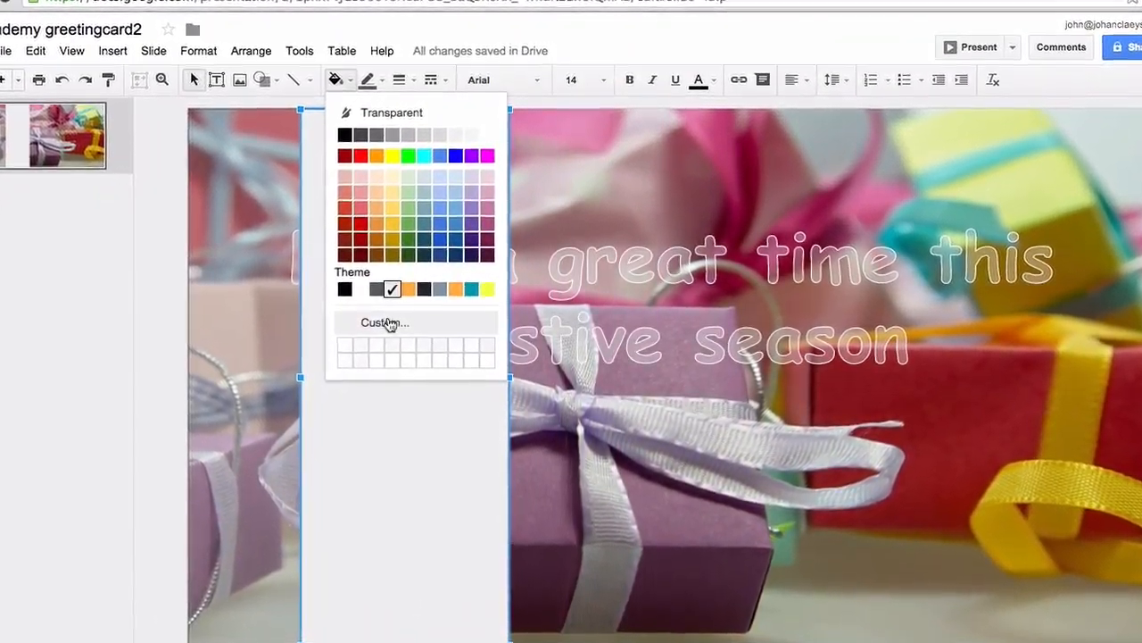
{"action": "left_click", "coordinate": [388, 321]}
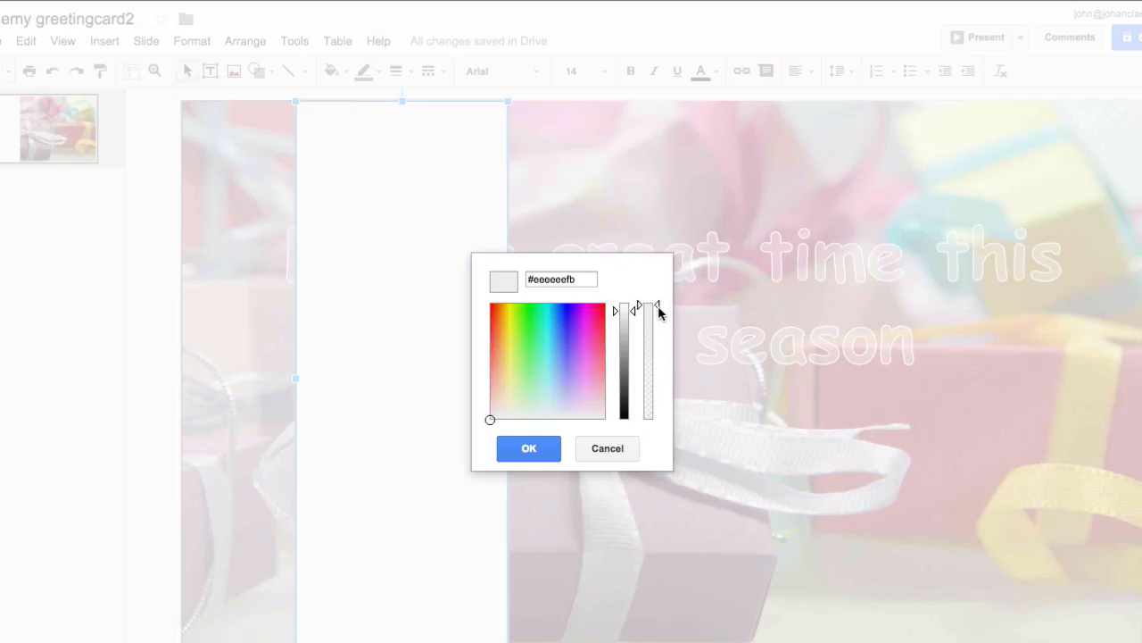
{"action": "left_click_drag", "start_coordinate": [658, 305], "coordinate": [658, 387]}
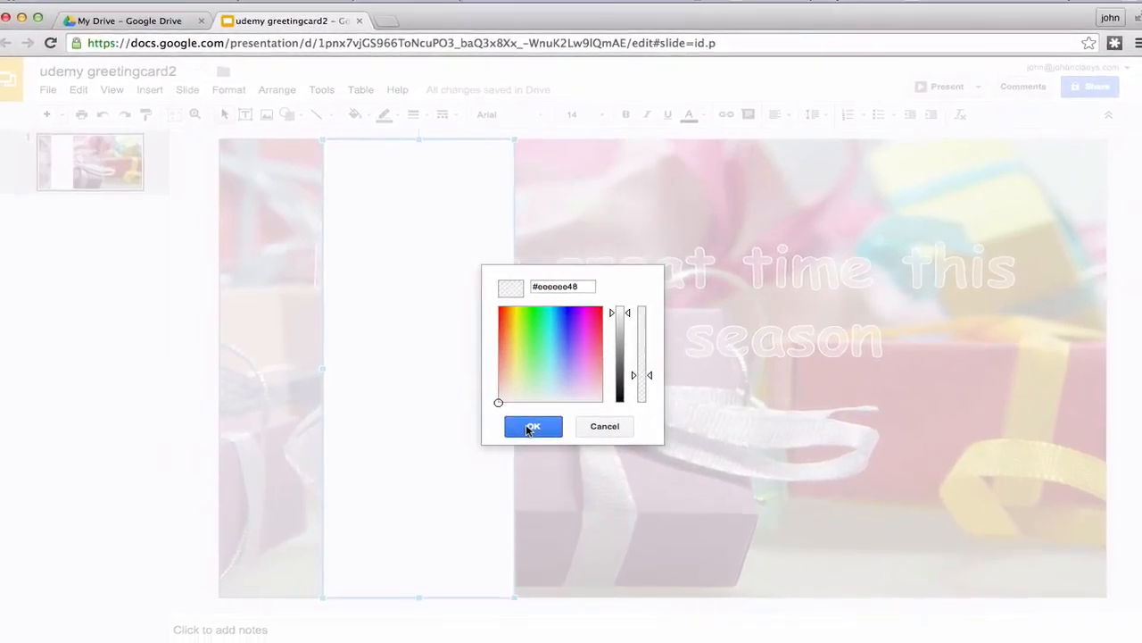
{"action": "left_click", "coordinate": [531, 427]}
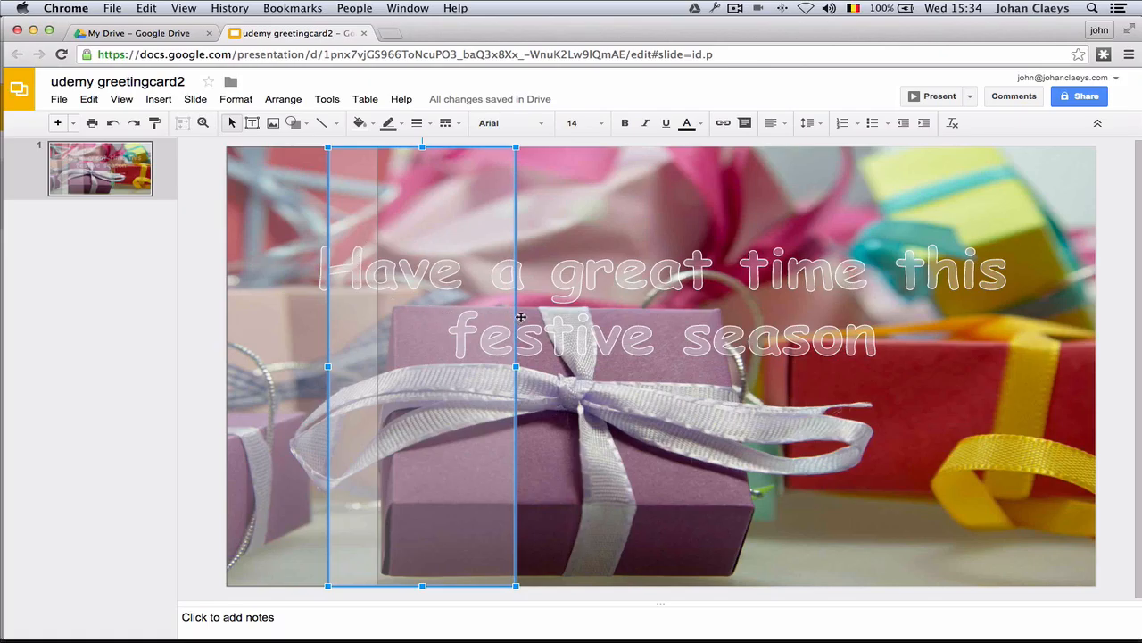
Step: Draw a narrower full-height rectangle overlapping the right edge of the second strip, over the word "a" in the greeting
{"action": "left_click", "coordinate": [297, 125]}
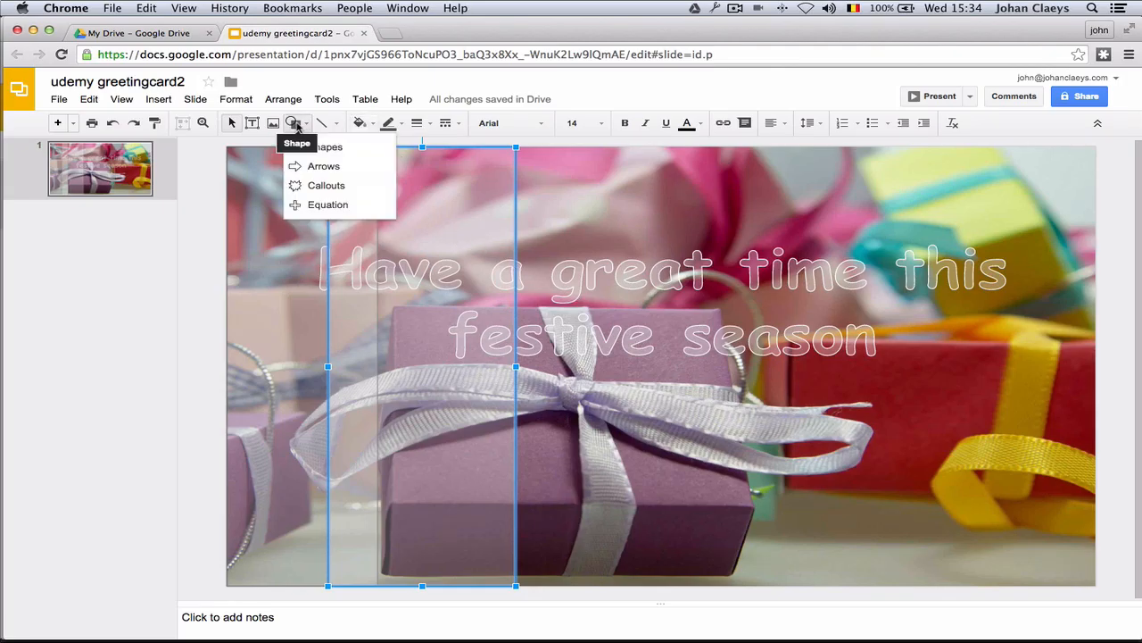
{"action": "mouse_move", "coordinate": [304, 147]}
{"action": "left_click", "coordinate": [409, 157]}
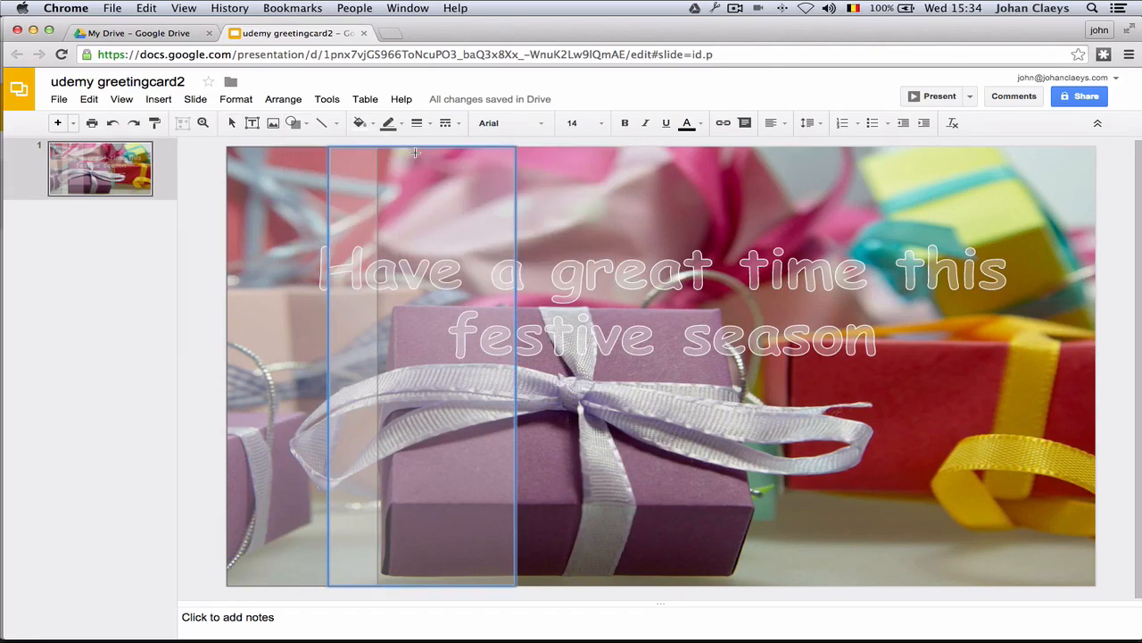
{"action": "left_click_drag", "start_coordinate": [476, 146], "coordinate": [596, 585]}
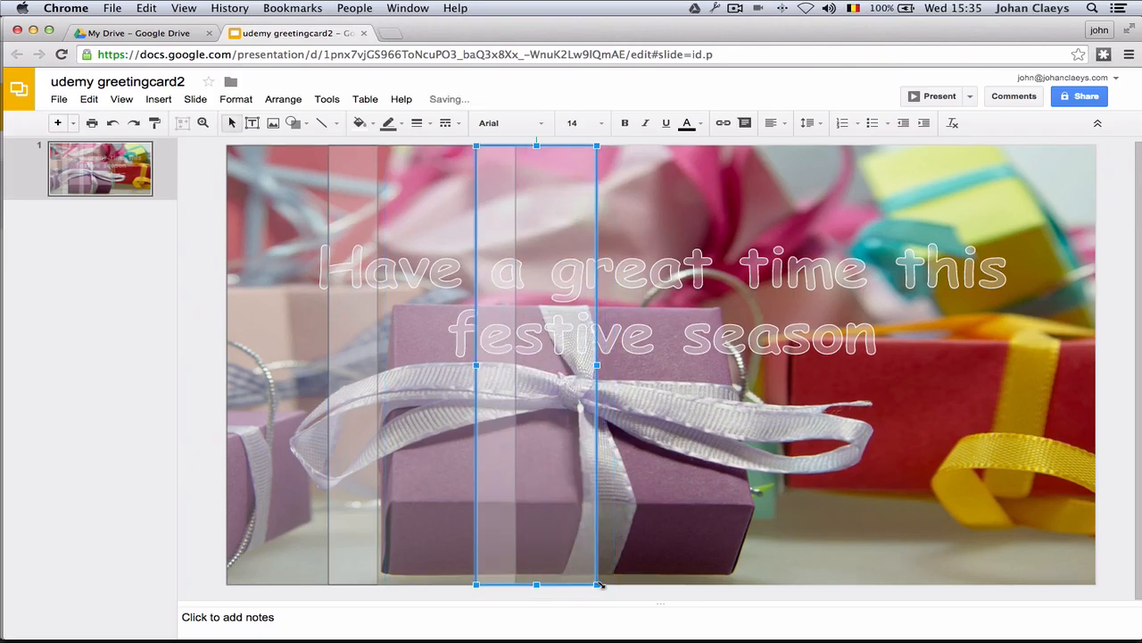
Step: Make the third strip's fill more opaque with the custom colour #eeeeeea0
{"action": "left_click", "coordinate": [368, 127]}
{"action": "left_click", "coordinate": [419, 326]}
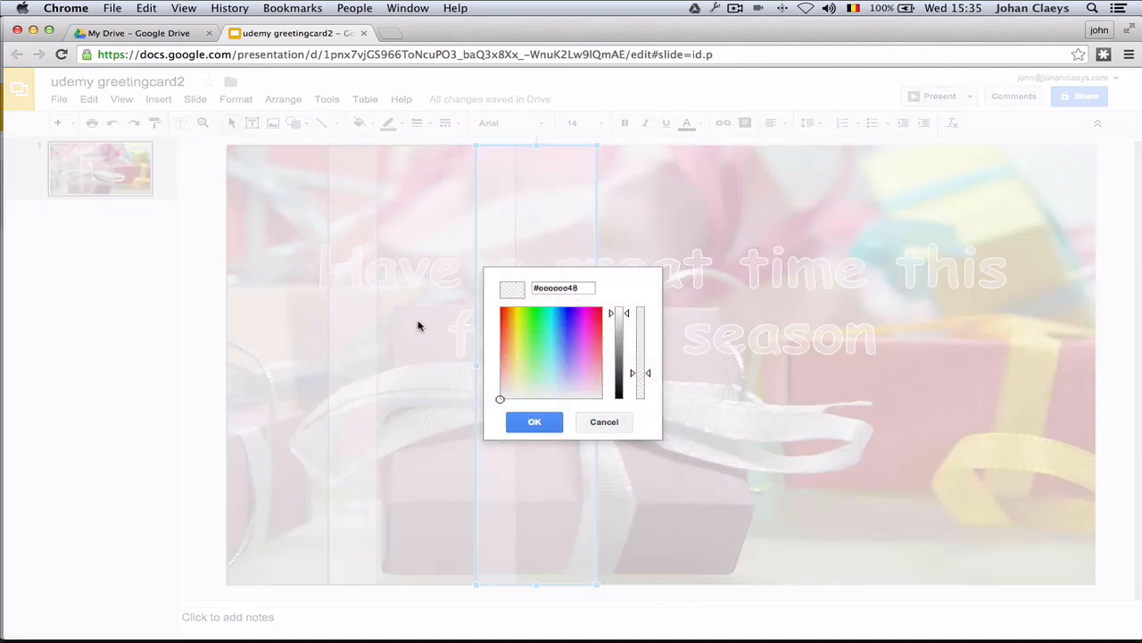
{"action": "left_click", "coordinate": [648, 374]}
{"action": "left_click_drag", "start_coordinate": [648, 374], "coordinate": [654, 345]}
{"action": "left_click", "coordinate": [529, 429]}
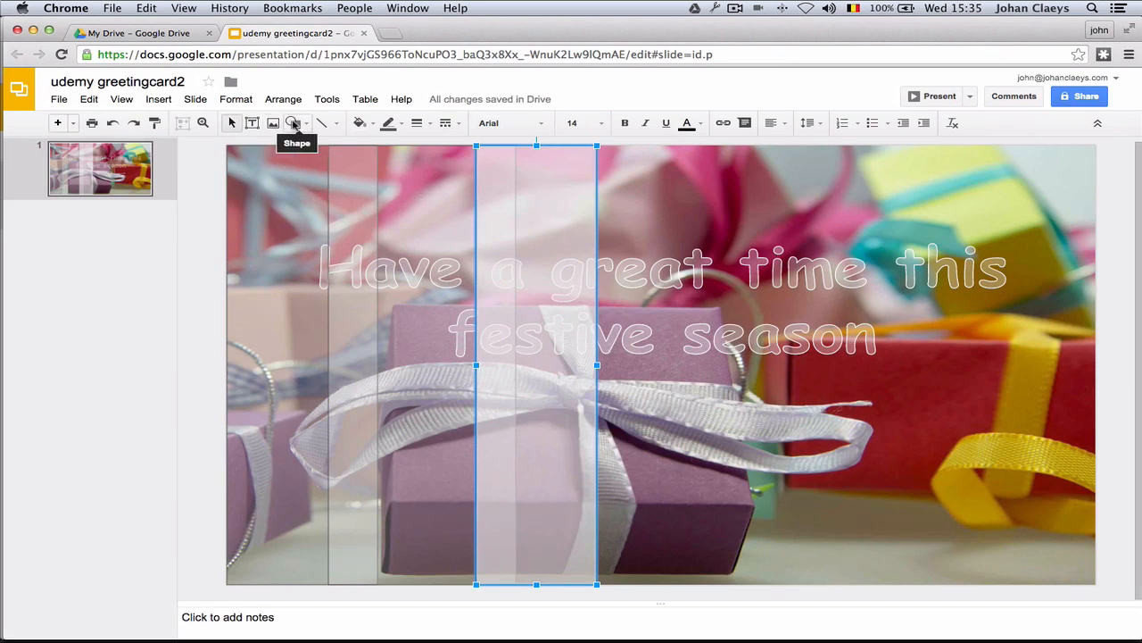
Step: Draw a wider full-height rectangle across the middle of the slide, overlapping the right edge of the third strip
{"action": "left_click", "coordinate": [293, 122]}
{"action": "mouse_move", "coordinate": [302, 148]}
{"action": "left_click", "coordinate": [411, 154]}
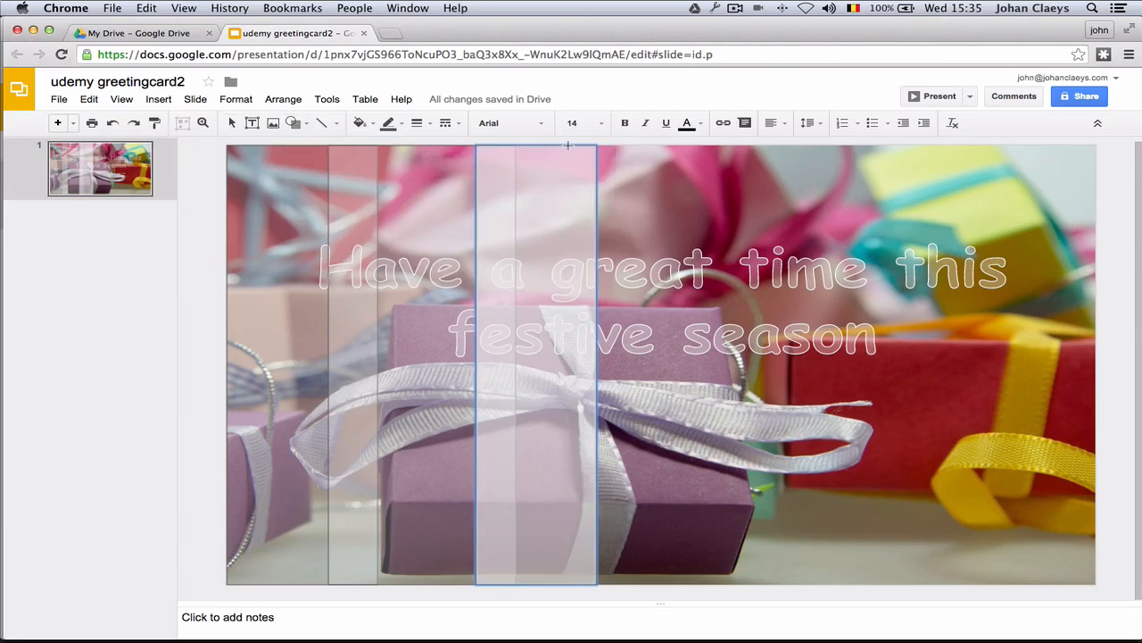
{"action": "left_click_drag", "start_coordinate": [568, 145], "coordinate": [755, 585]}
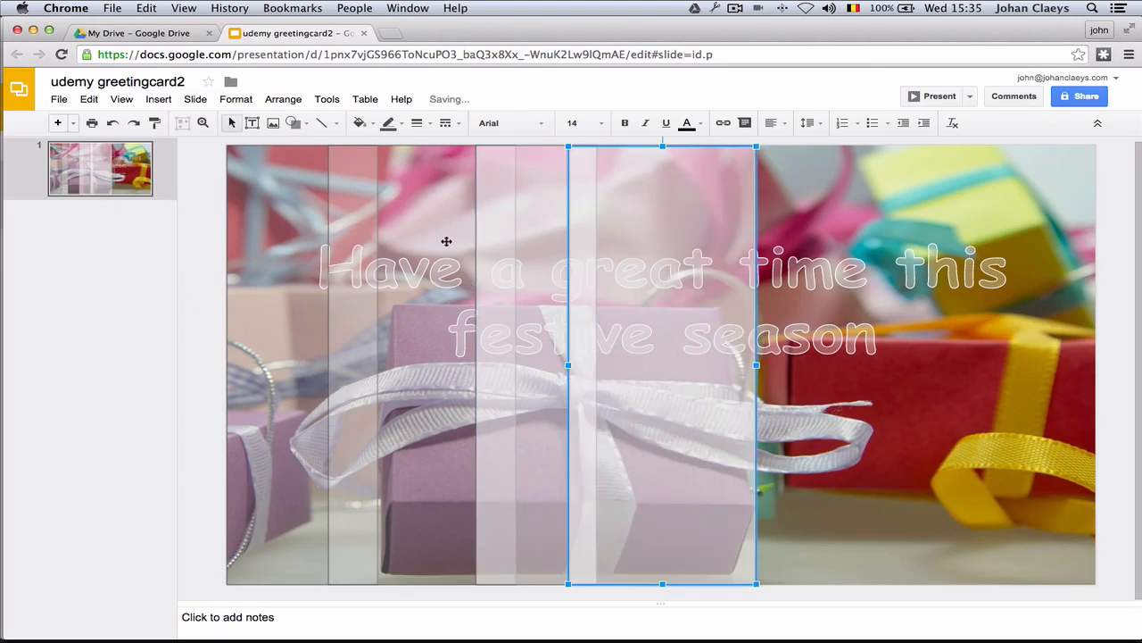
Step: Make the wide middle strip's fill more transparent with the custom colour #eeeeee4c
{"action": "left_click", "coordinate": [361, 123]}
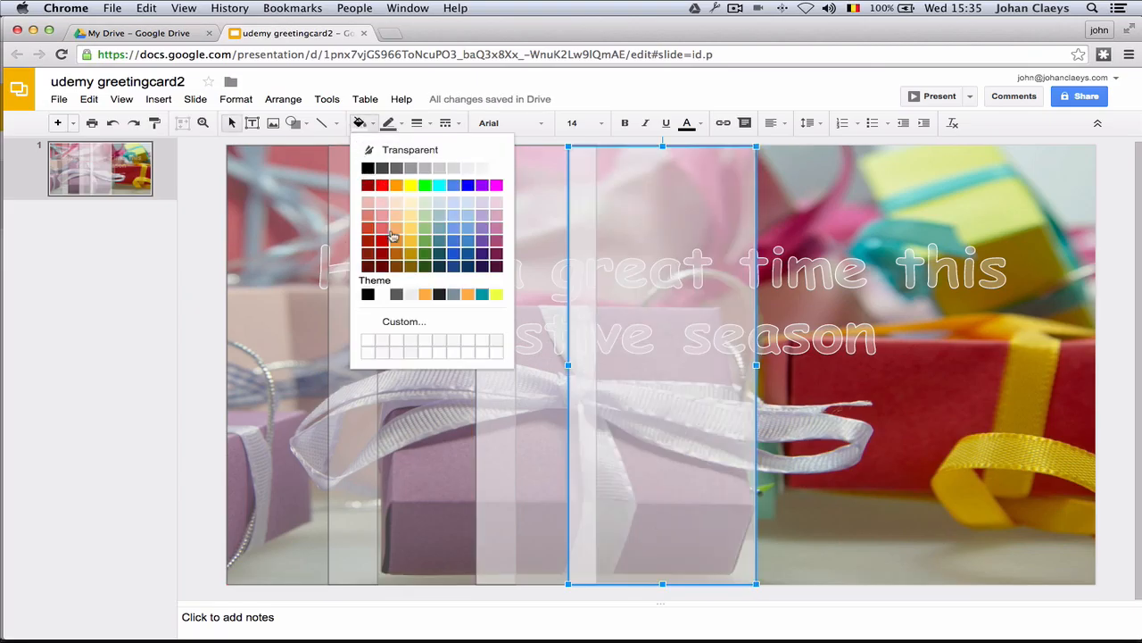
{"action": "left_click", "coordinate": [416, 321]}
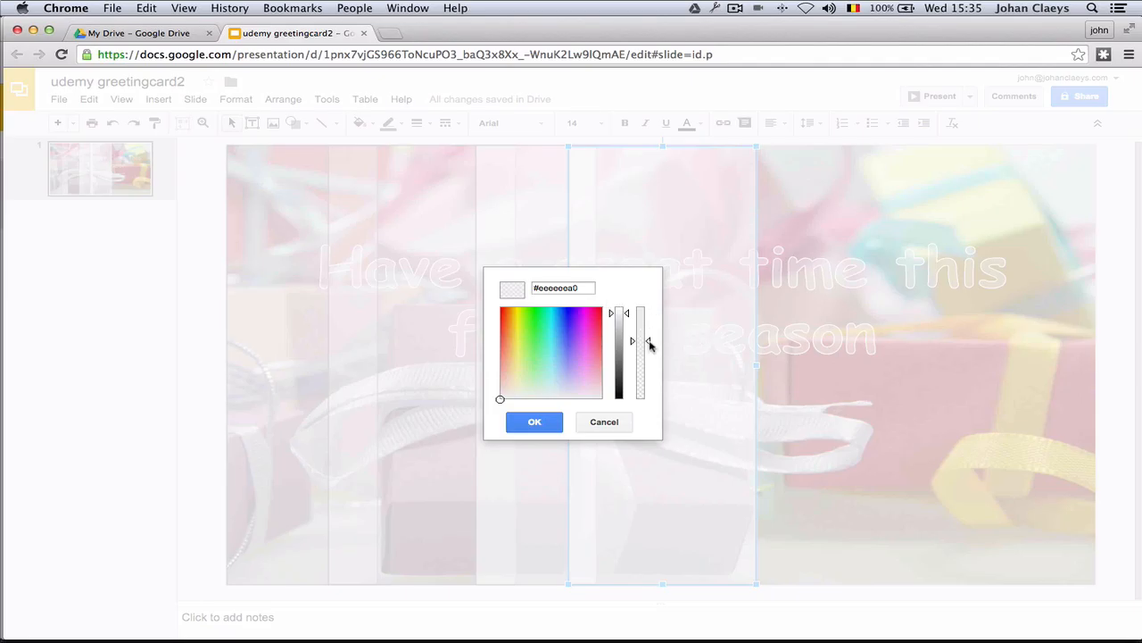
{"action": "left_click_drag", "start_coordinate": [648, 342], "coordinate": [643, 373]}
{"action": "left_click", "coordinate": [534, 420]}
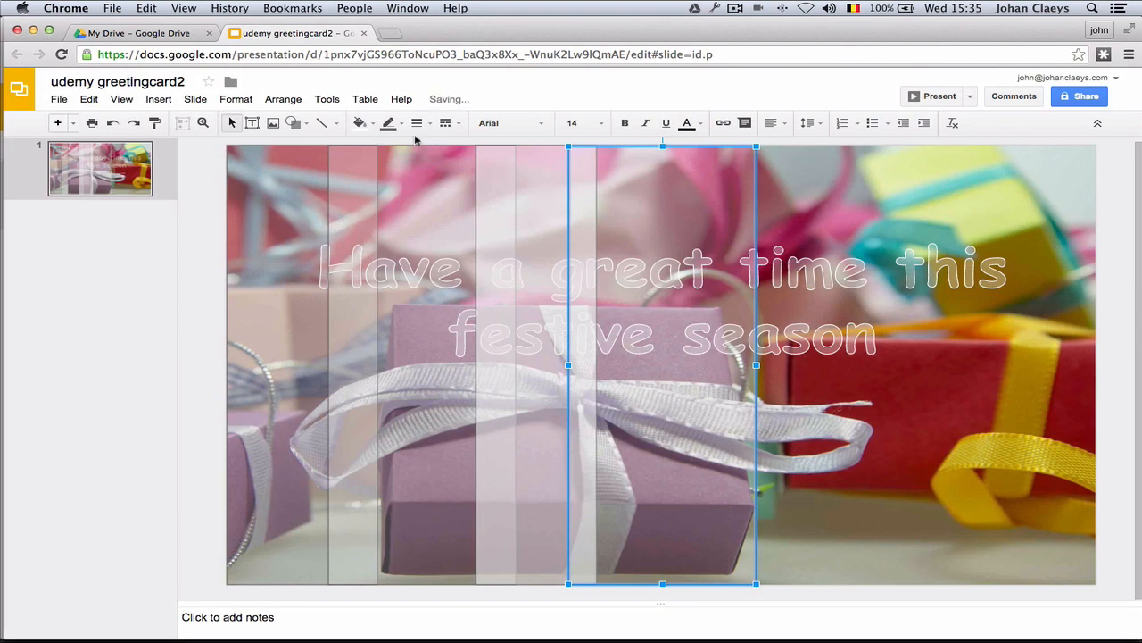
Step: Draw a full-height rectangle over the word "time", overlapping the right edge of the wide middle strip
{"action": "left_click", "coordinate": [294, 122]}
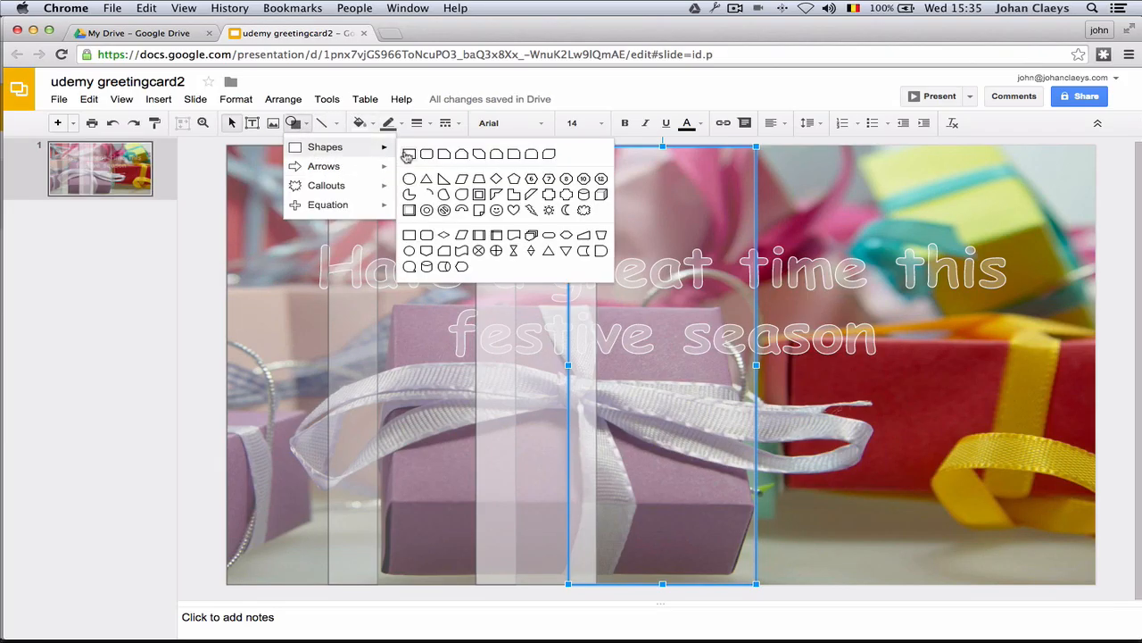
{"action": "left_click", "coordinate": [409, 153]}
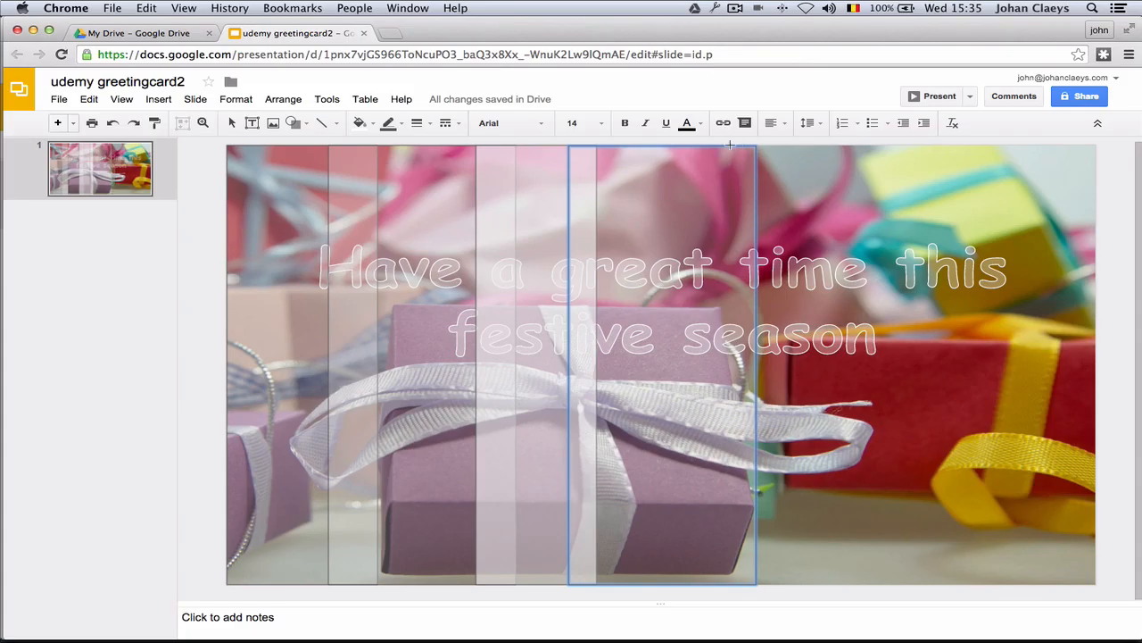
{"action": "left_click_drag", "start_coordinate": [724, 147], "coordinate": [861, 586]}
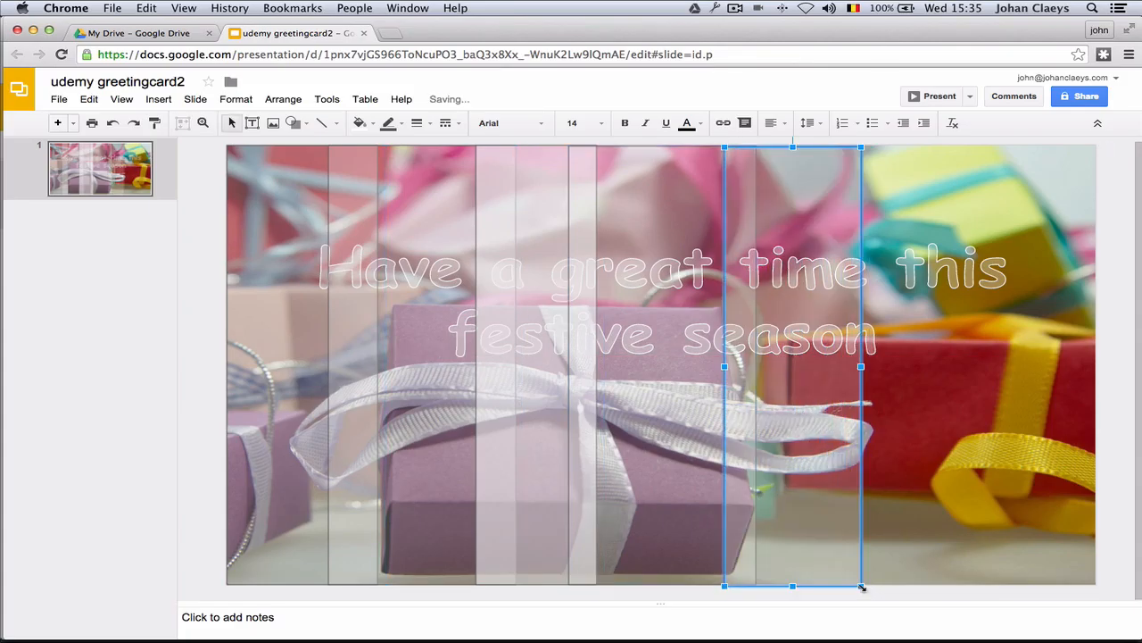
Step: Make the fill of the strip over "time" slightly more opaque with the custom colour #eeeeee5c
{"action": "left_click", "coordinate": [360, 123]}
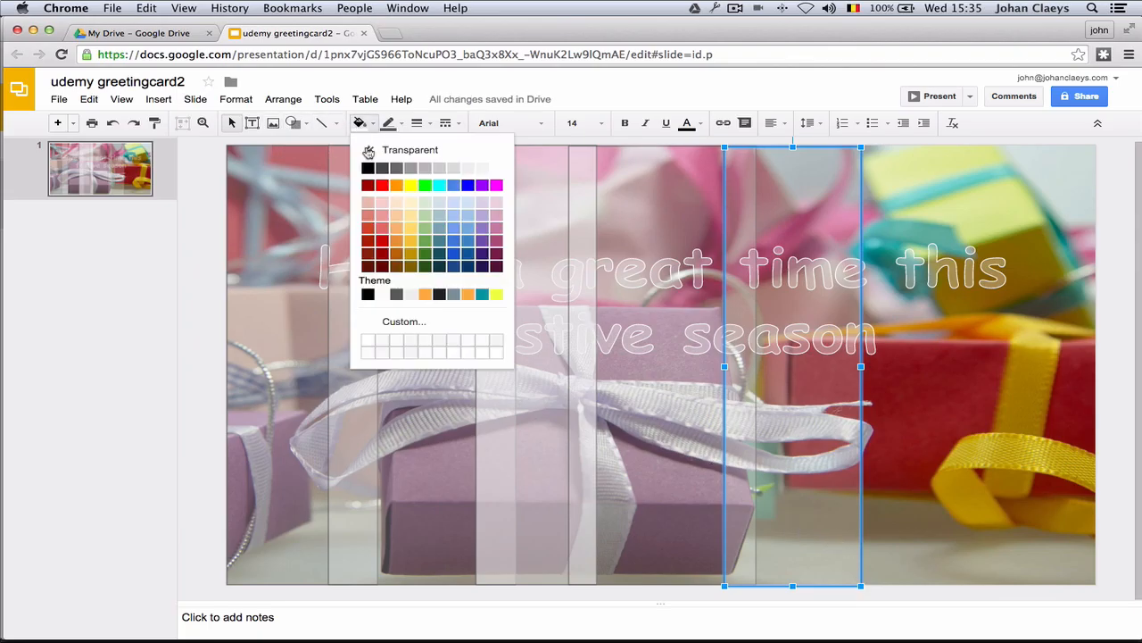
{"action": "left_click", "coordinate": [403, 322]}
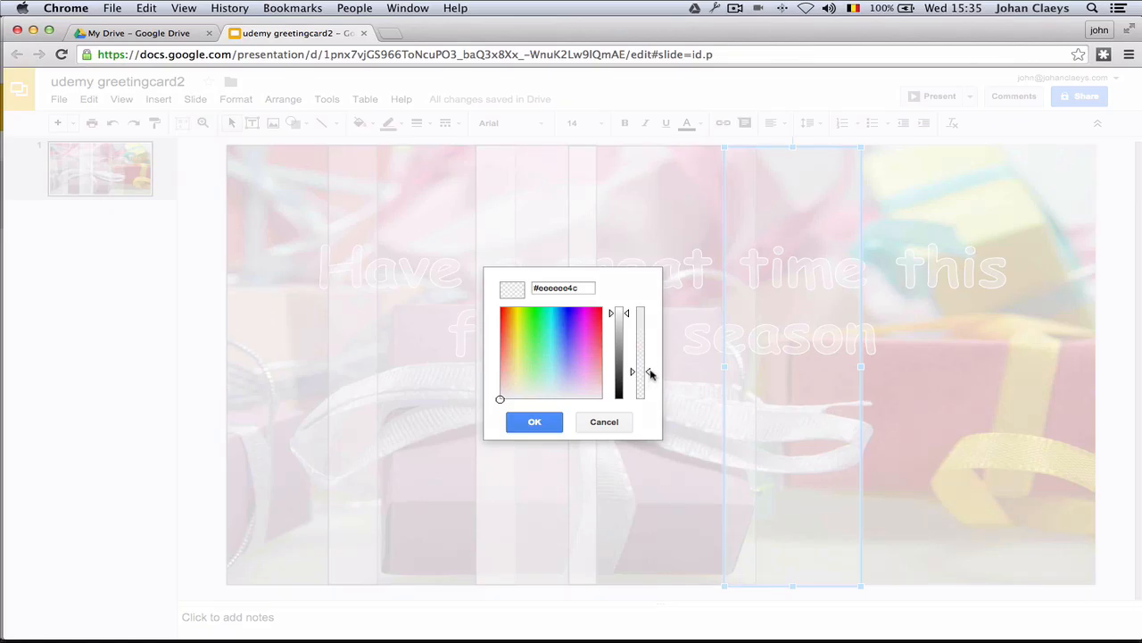
{"action": "left_click_drag", "start_coordinate": [649, 375], "coordinate": [634, 366]}
{"action": "left_click", "coordinate": [550, 424]}
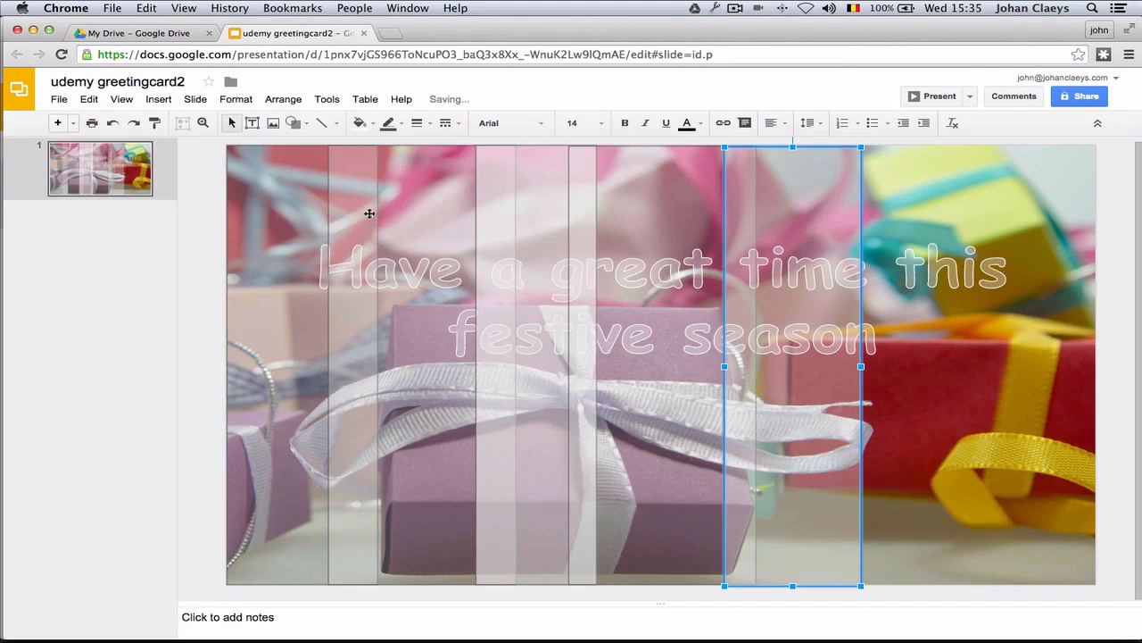
Step: Draw a rectangle overlapping the right edge of the strip over "time" and stretch its upper edge to the slide's top
{"action": "left_click", "coordinate": [293, 124]}
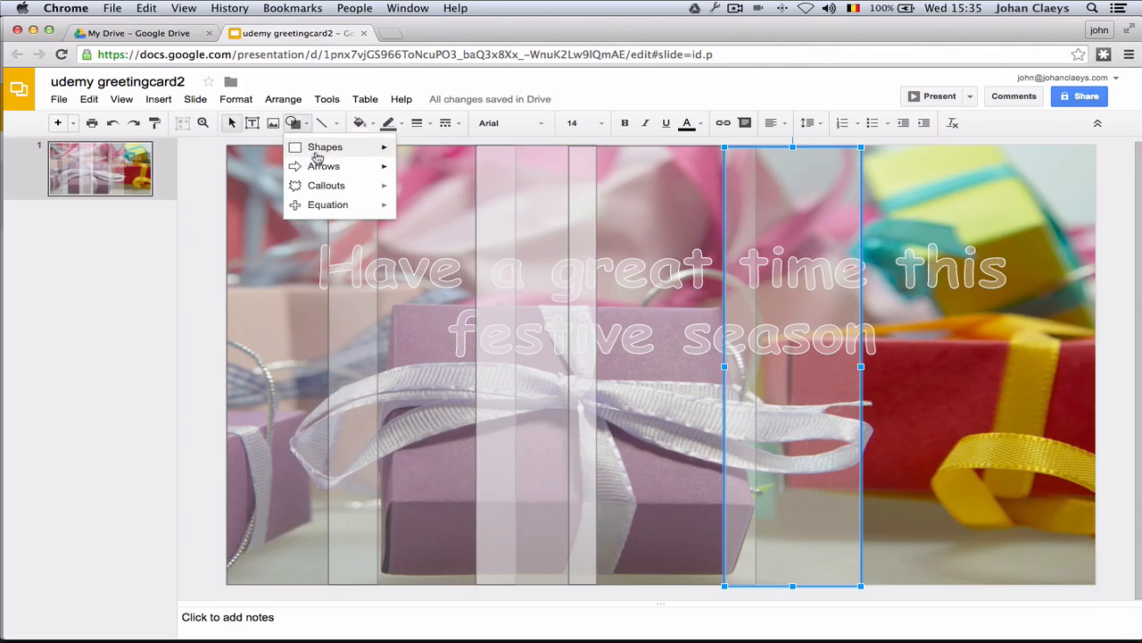
{"action": "mouse_move", "coordinate": [323, 154]}
{"action": "left_click", "coordinate": [408, 154]}
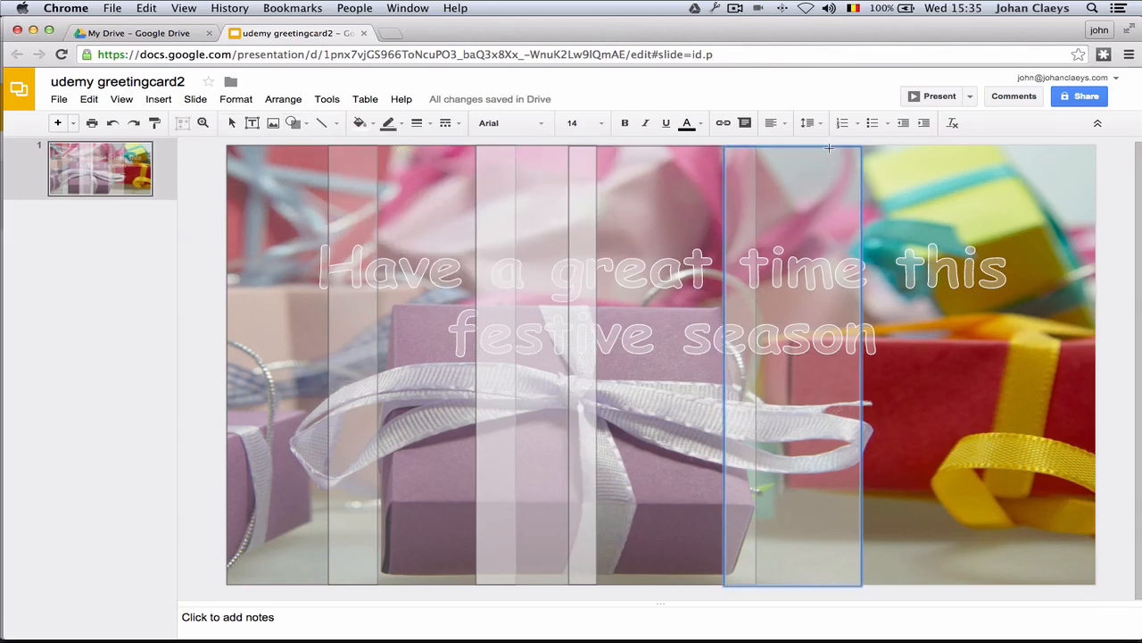
{"action": "left_click_drag", "start_coordinate": [830, 148], "coordinate": [979, 583]}
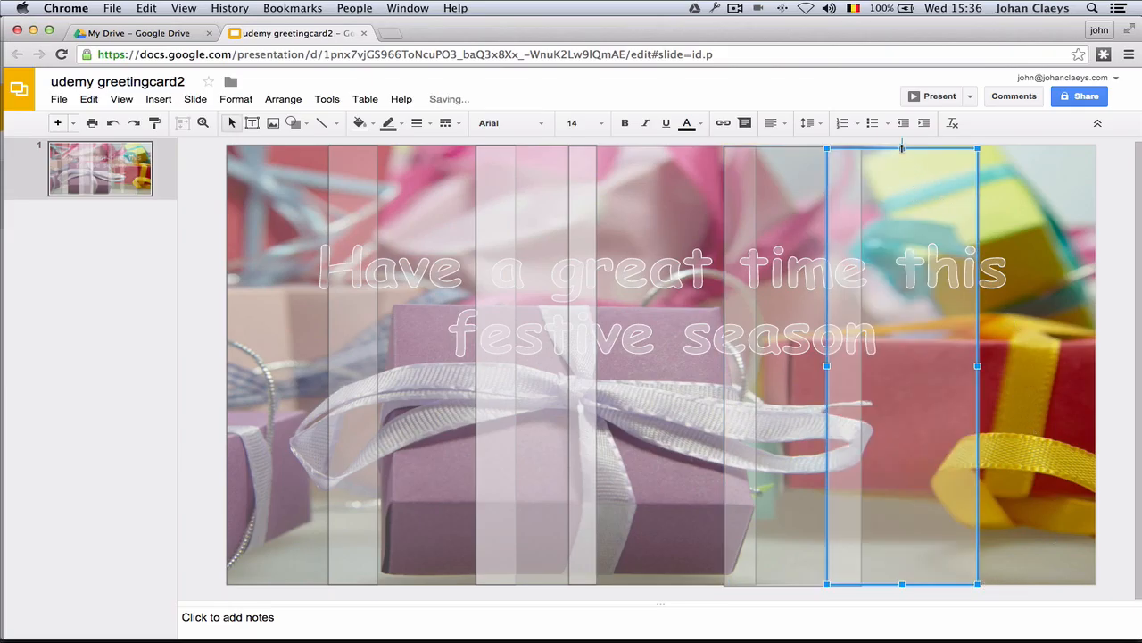
{"action": "left_click_drag", "start_coordinate": [901, 149], "coordinate": [902, 145]}
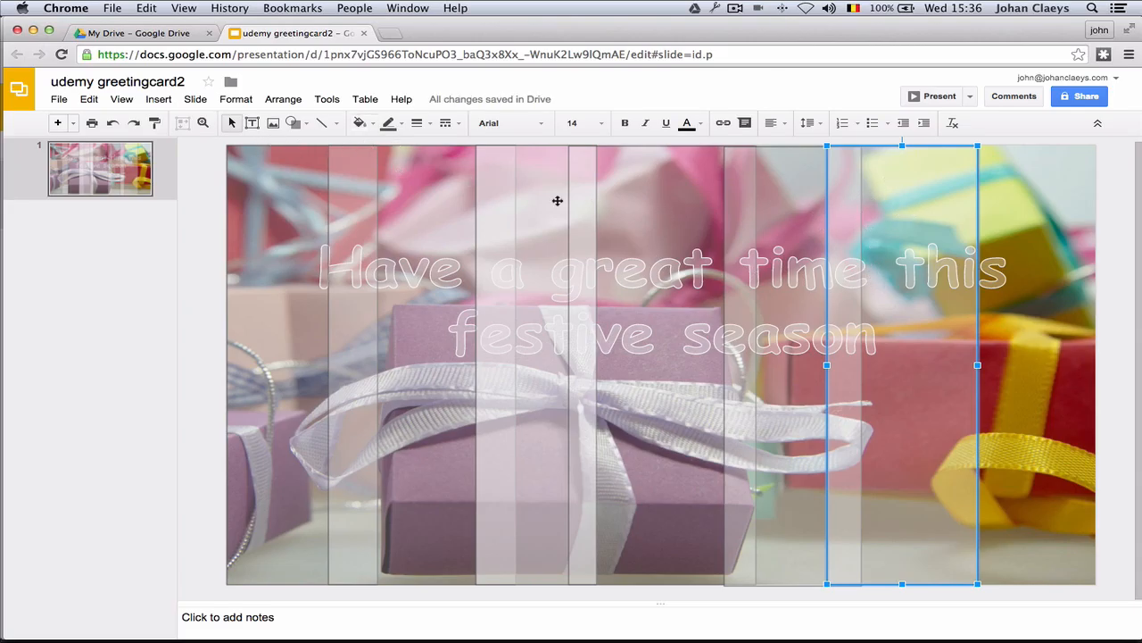
Step: Raise the opacity of the newest strip's custom fill colour slightly
{"action": "left_click", "coordinate": [364, 124]}
{"action": "left_click", "coordinate": [404, 322]}
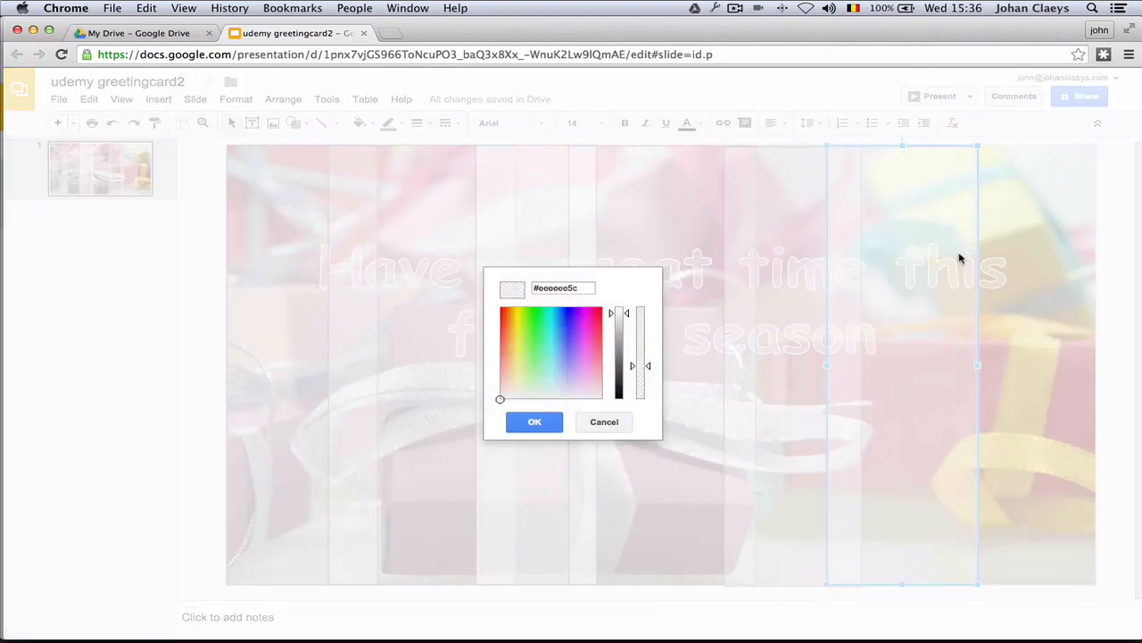
{"action": "left_click", "coordinate": [649, 361]}
{"action": "left_click", "coordinate": [648, 355]}
{"action": "left_click", "coordinate": [535, 421]}
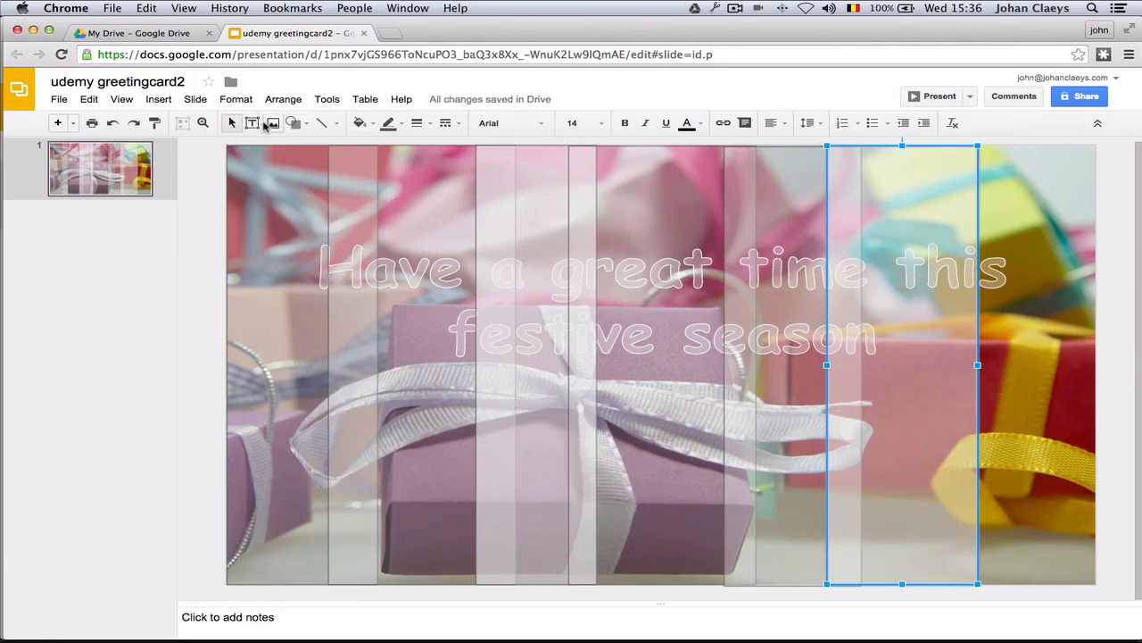
Step: Draw a last full-height rectangle from inside the previous strip to the slide's right edge, then deselect it
{"action": "left_click", "coordinate": [294, 123]}
{"action": "mouse_move", "coordinate": [356, 157]}
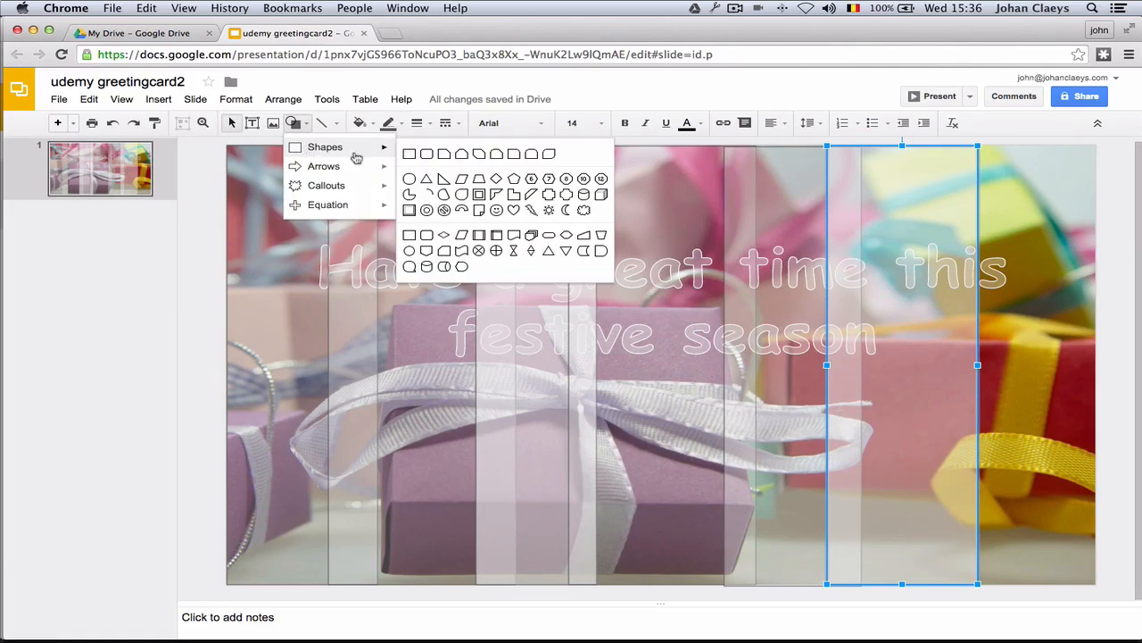
{"action": "left_click", "coordinate": [410, 155]}
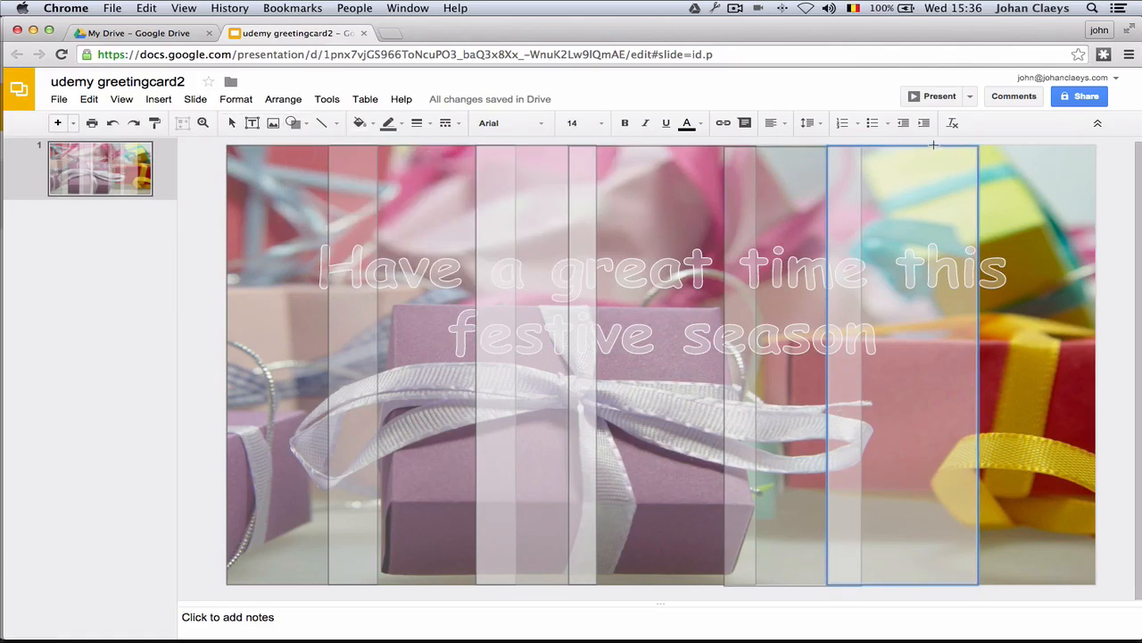
{"action": "mouse_move", "coordinate": [934, 145]}
{"action": "left_mouse_down"}
{"action": "mouse_move", "coordinate": [1090, 453]}
{"action": "mouse_move", "coordinate": [1096, 585]}
{"action": "left_mouse_up"}
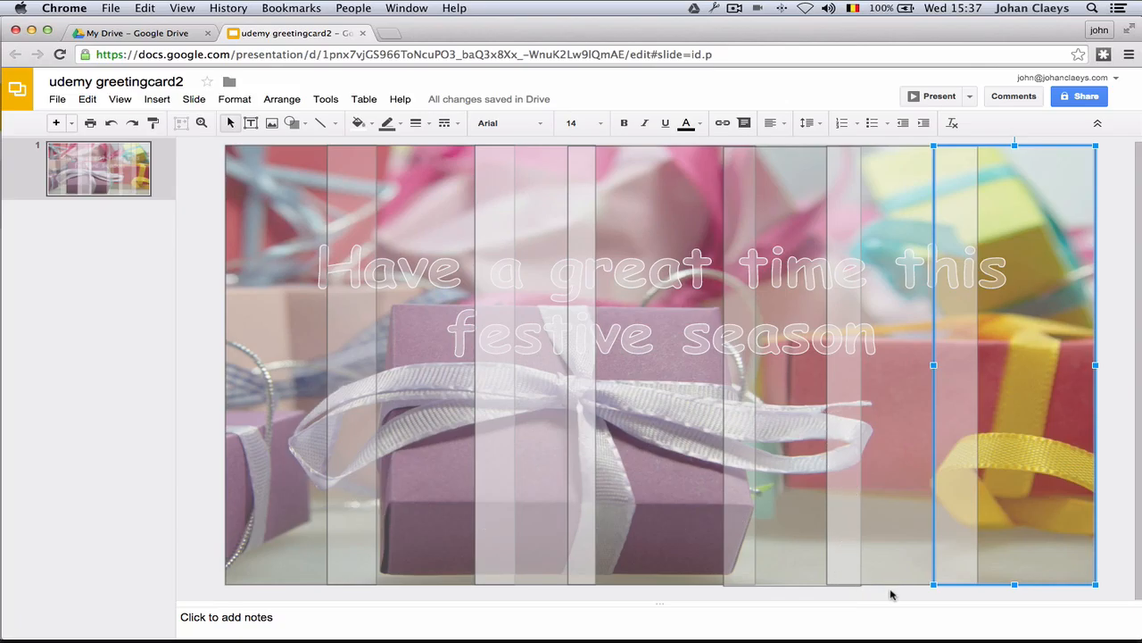
{"action": "left_click", "coordinate": [1117, 521]}
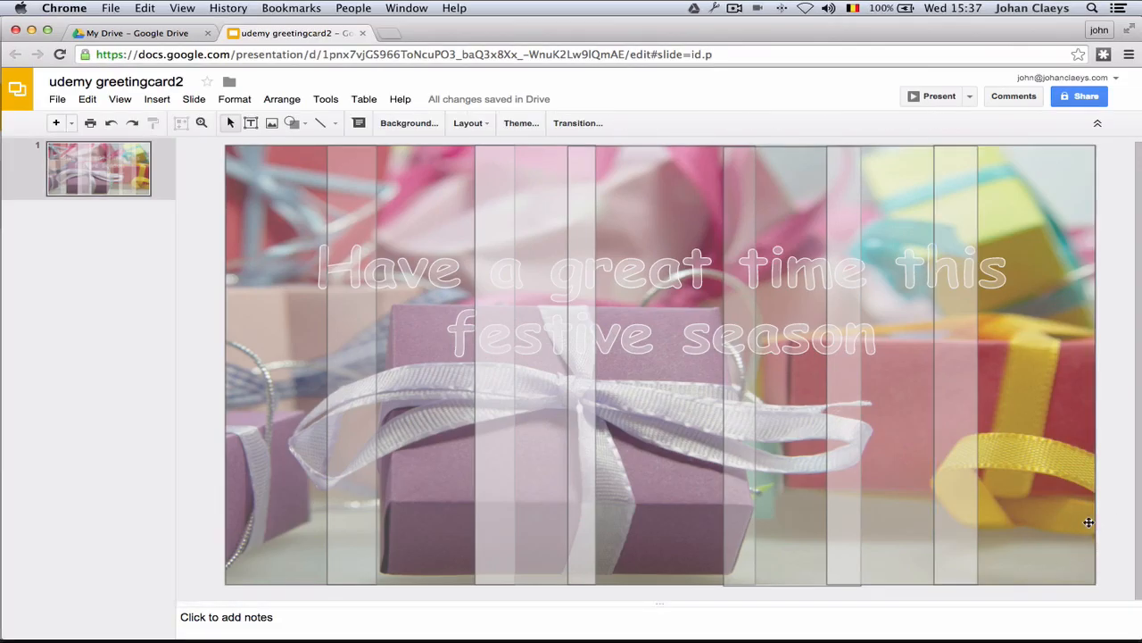
Step: Give all seven translucent strips a white outline, then deselect them
{"action": "left_click", "coordinate": [1073, 522]}
{"action": "key", "text": "shift"}
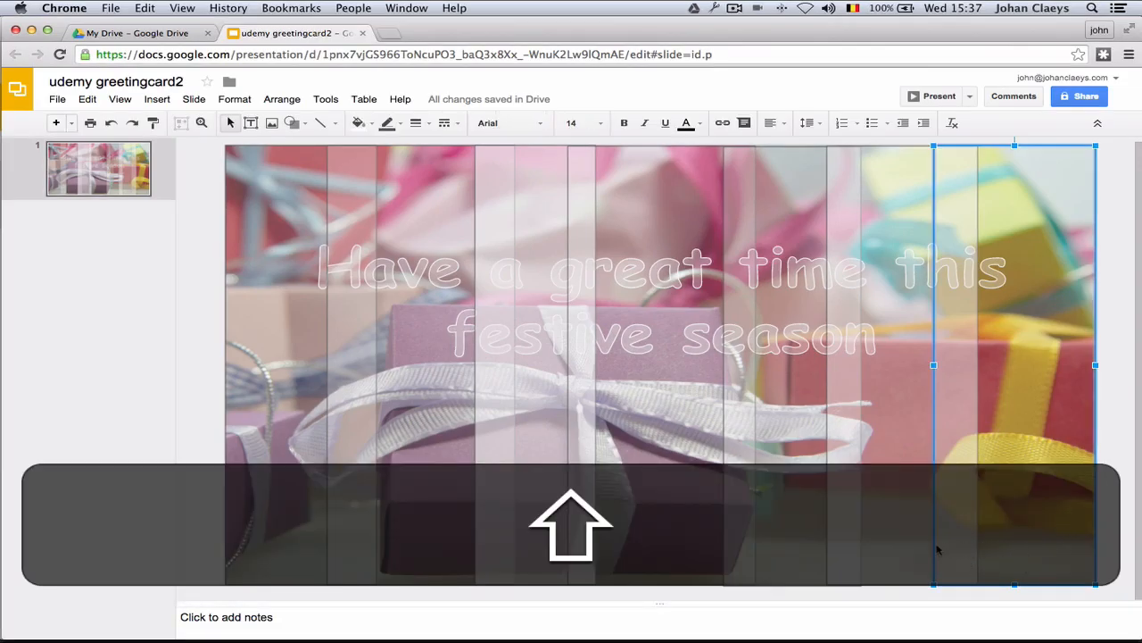
{"action": "left_click", "coordinate": [903, 543], "text": "shift"}
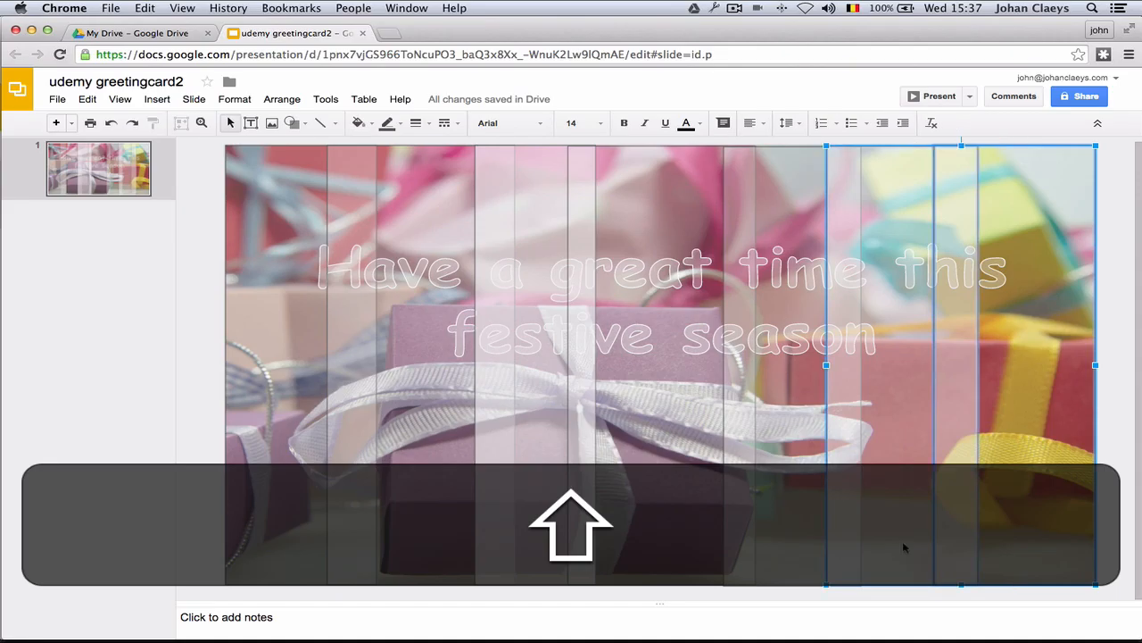
{"action": "left_click", "coordinate": [764, 551], "text": "shift"}
{"action": "left_click", "coordinate": [652, 552], "text": "shift"}
{"action": "left_click", "coordinate": [543, 552], "text": "shift"}
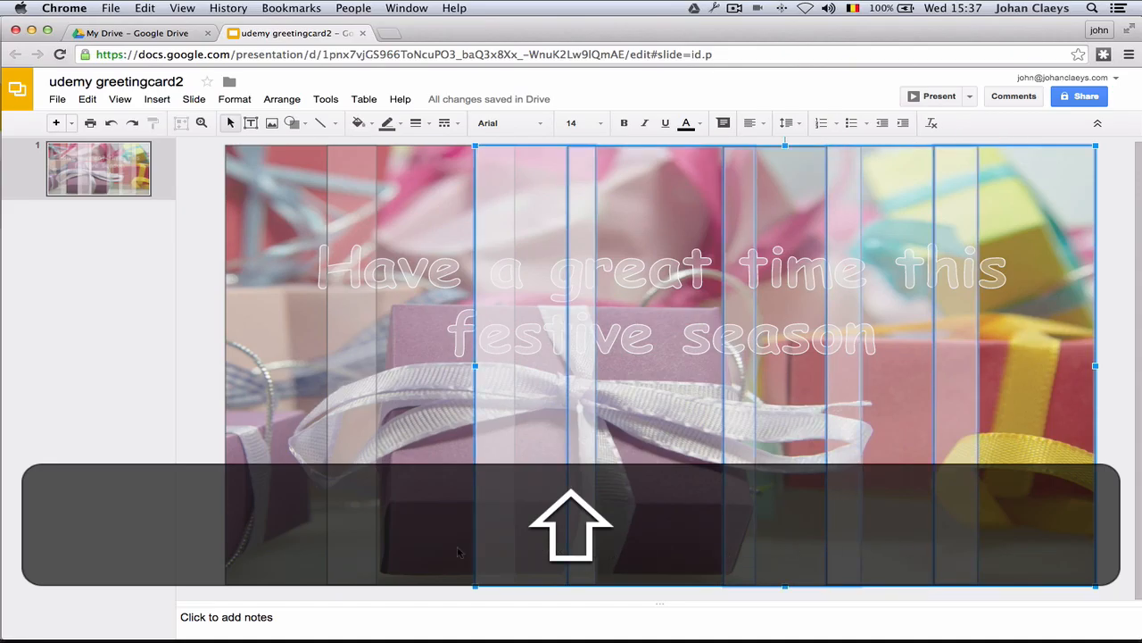
{"action": "left_click", "coordinate": [393, 552], "text": "shift"}
{"action": "left_click", "coordinate": [272, 550], "text": "shift"}
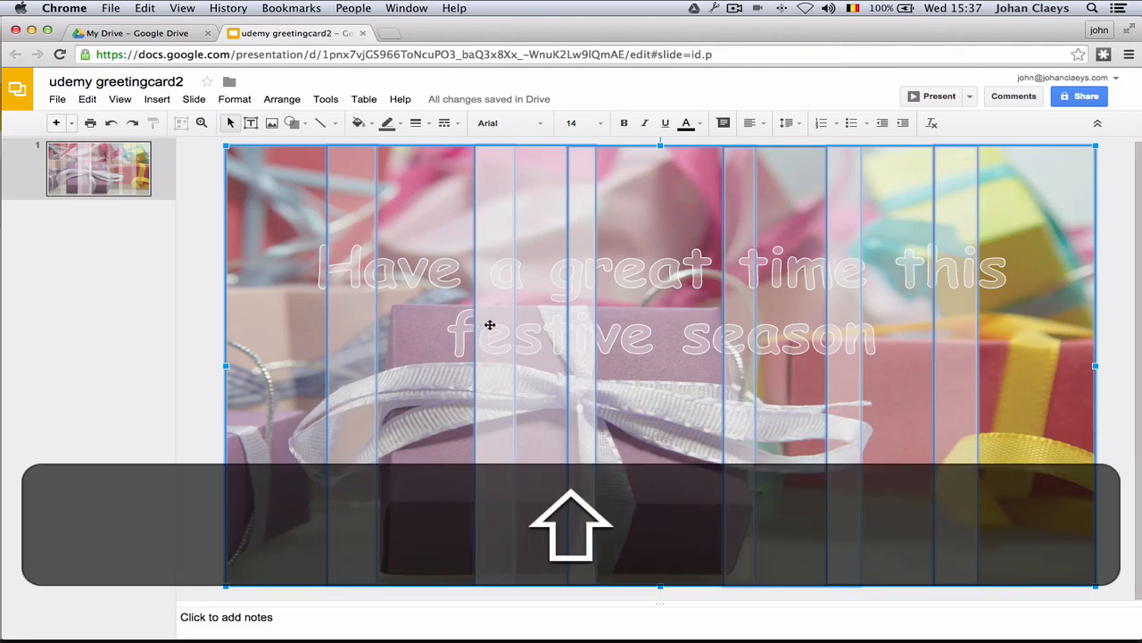
{"action": "left_click", "coordinate": [387, 122]}
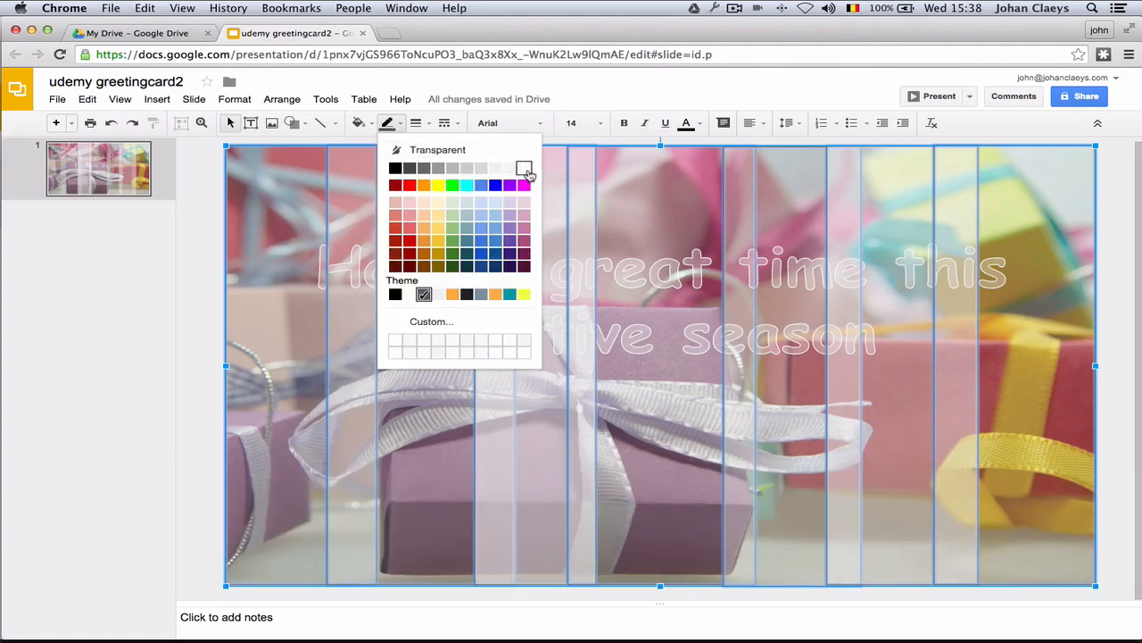
{"action": "left_click", "coordinate": [525, 170]}
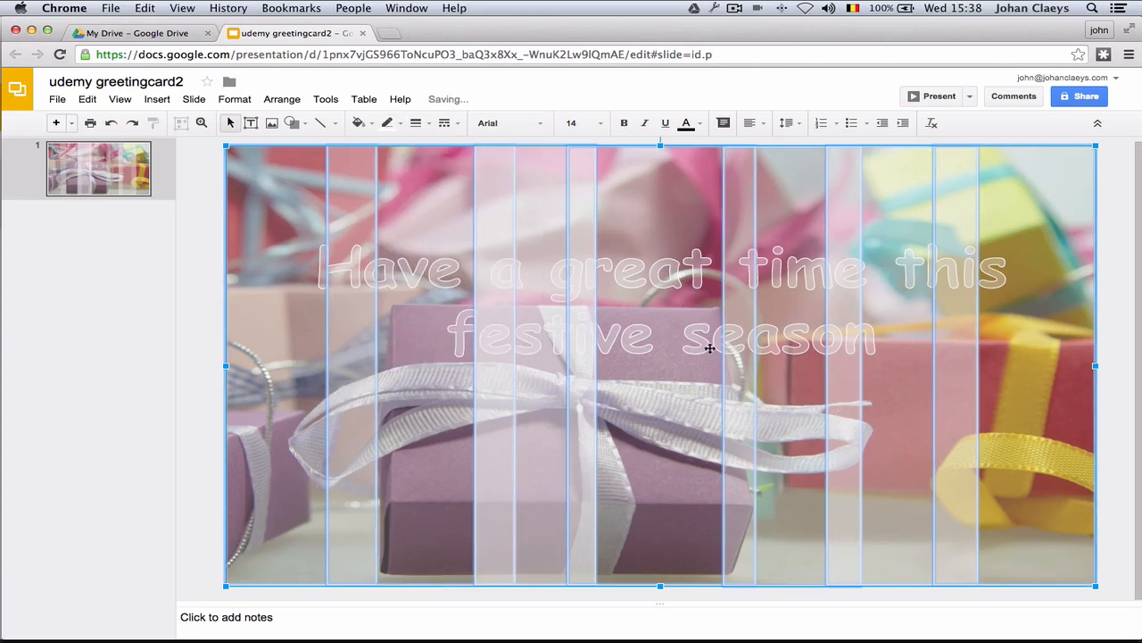
{"action": "left_click", "coordinate": [1119, 352]}
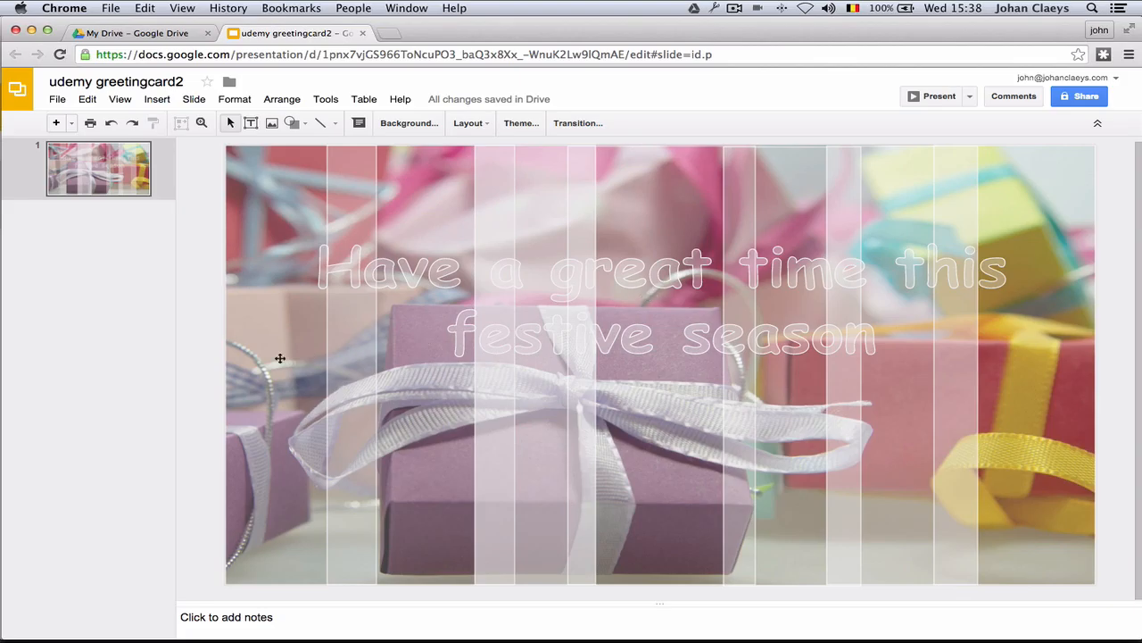
Step: Group the first, fourth and seventh strips, counted from the slide's left edge
{"action": "left_click", "coordinate": [250, 220]}
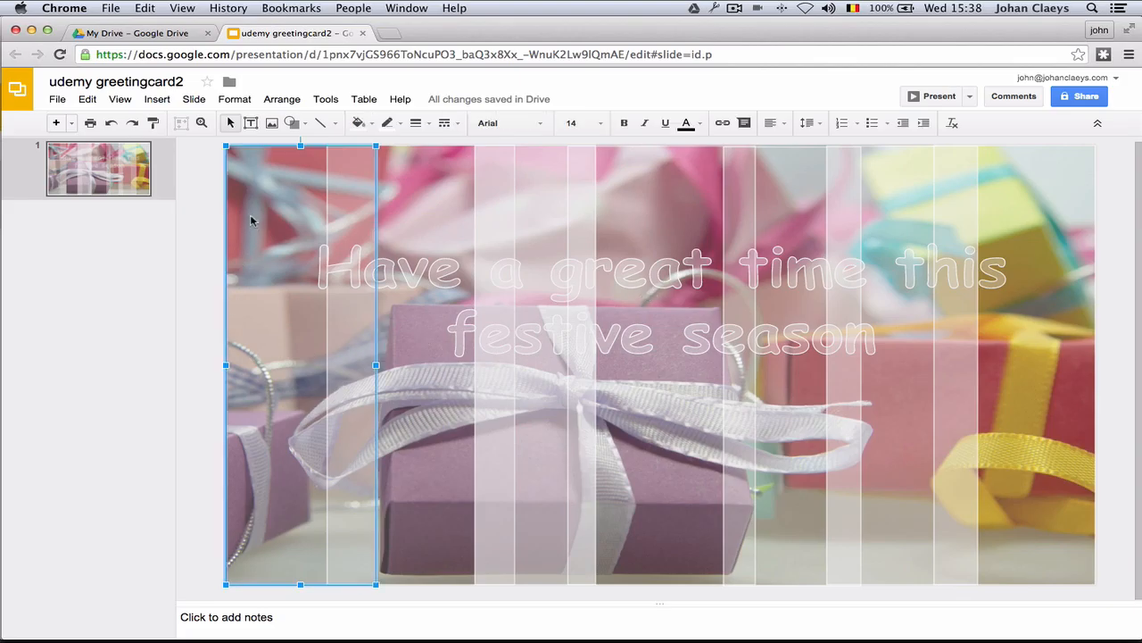
{"action": "key", "text": "shift"}
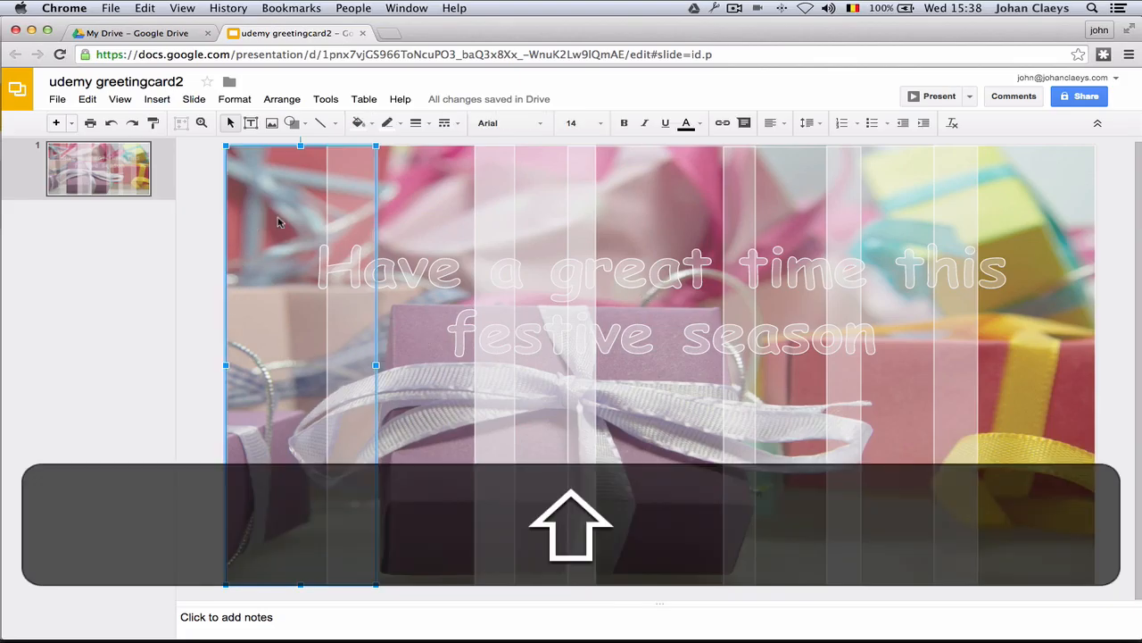
{"action": "left_click", "coordinate": [629, 232], "text": "shift"}
{"action": "left_click", "coordinate": [1024, 272], "text": "shift"}
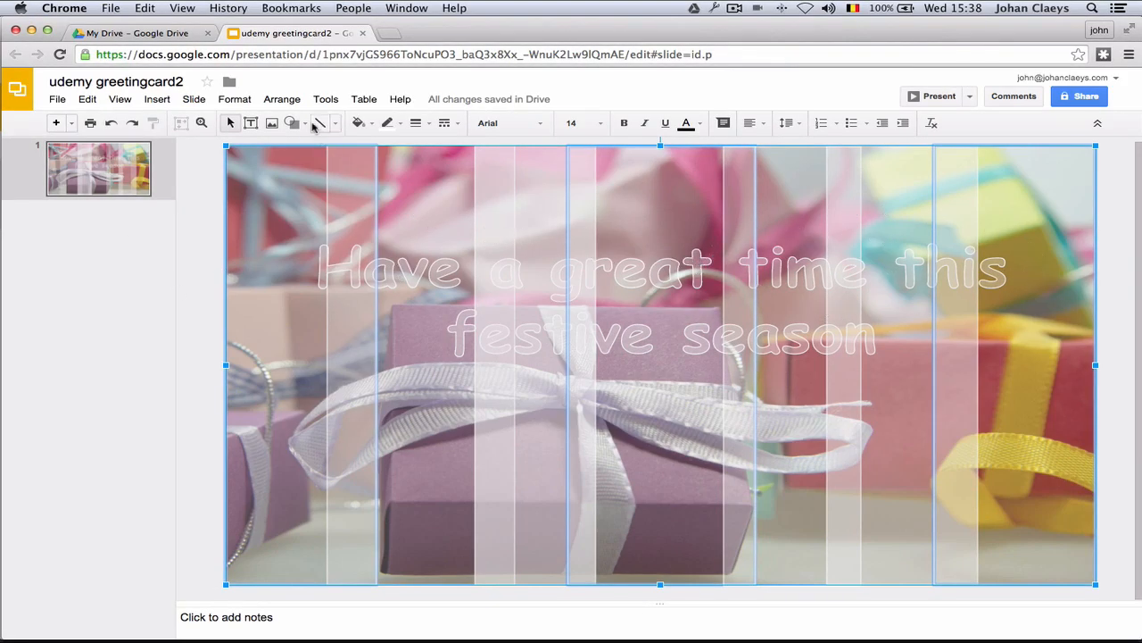
{"action": "left_click", "coordinate": [282, 99]}
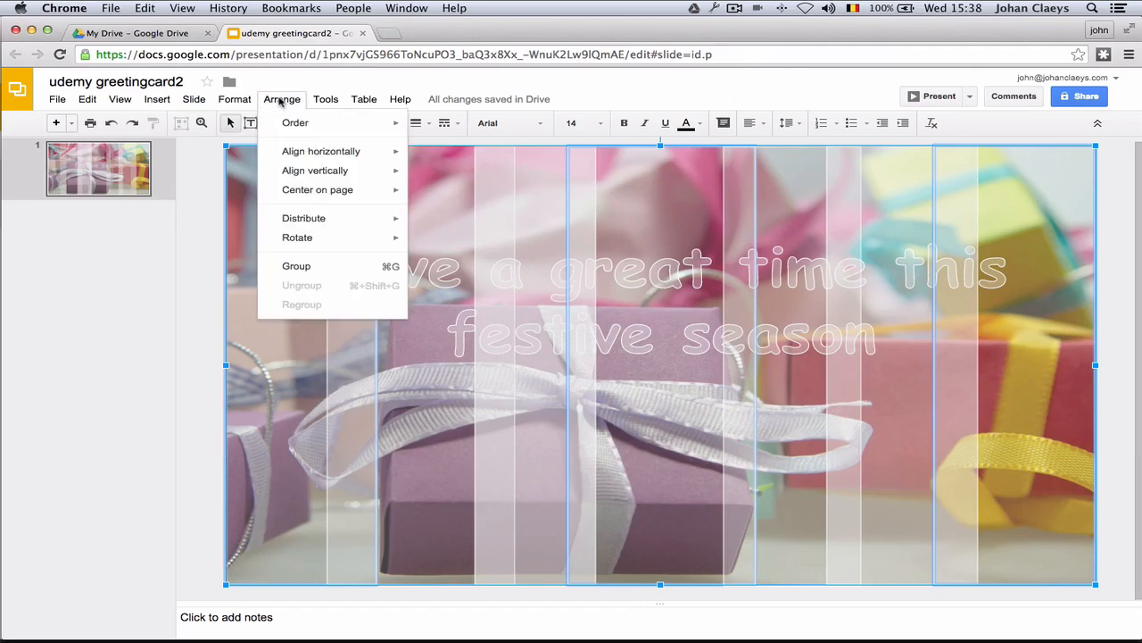
{"action": "left_click", "coordinate": [296, 267]}
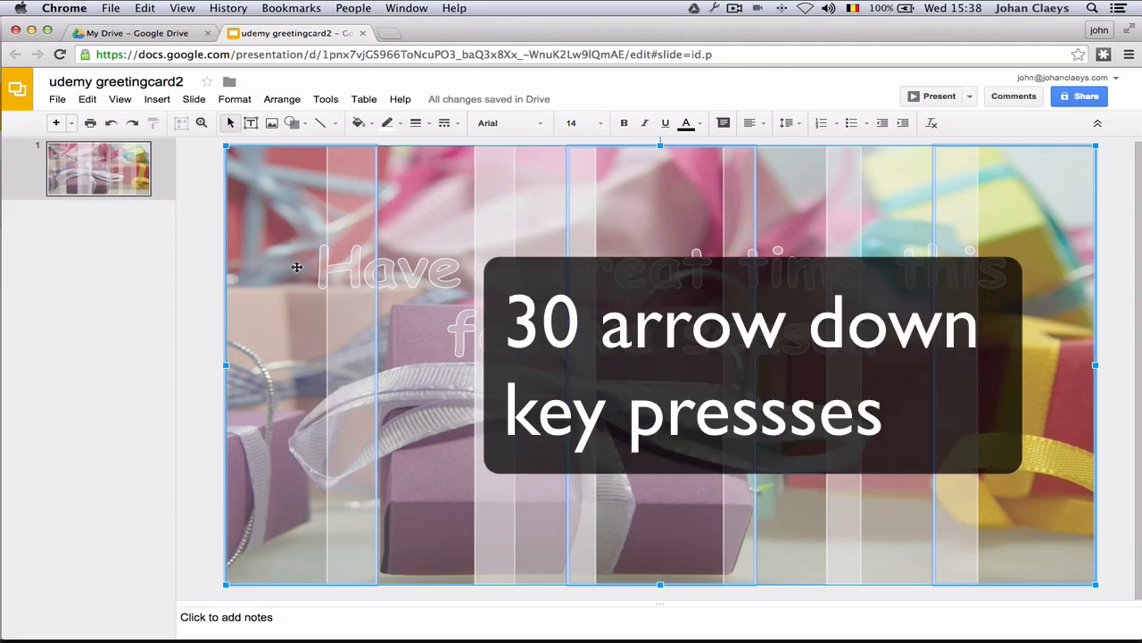
Step: Shift the three-strip group straight down until its upper edge runs through the words "festive season"
{"action": "key", "text": "Down"}
{"action": "key", "text": "Down"}
{"action": "key", "text": "Down"}
{"action": "key", "text": "Down"}
{"action": "key", "text": "Down"}
{"action": "key", "text": "Down"}
{"action": "key", "text": "Down"}
{"action": "key", "text": "Down"}
{"action": "key", "text": "Down"}
{"action": "key", "text": "Down"}
{"action": "key", "text": "Down"}
{"action": "key", "text": "Down"}
{"action": "key", "text": "Down"}
{"action": "key", "text": "Down"}
{"action": "key", "text": "Down"}
{"action": "key", "text": "Down"}
{"action": "key", "text": "Down"}
{"action": "key", "text": "Down"}
{"action": "key", "text": "Down"}
{"action": "key", "text": "Down"}
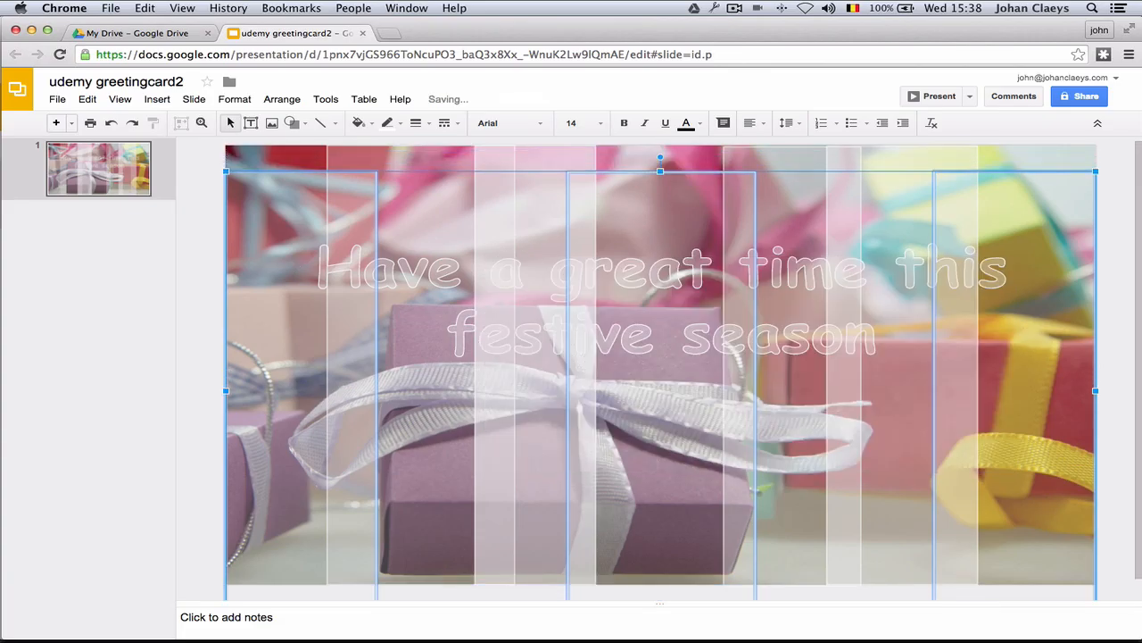
{"action": "key", "text": "Down"}
{"action": "key", "text": "Down"}
{"action": "key", "text": "Down"}
{"action": "key", "text": "Down"}
{"action": "key", "text": "Down"}
{"action": "key", "text": "Down"}
{"action": "key", "text": "Down"}
{"action": "key", "text": "Down"}
{"action": "key", "text": "Down"}
{"action": "key", "text": "Down"}
{"action": "key", "text": "Down"}
{"action": "key", "text": "Down"}
{"action": "key", "text": "Down"}
{"action": "key", "text": "Down"}
{"action": "key", "text": "Down"}
{"action": "key", "text": "Down"}
{"action": "key", "text": "Down"}
{"action": "key", "text": "Down"}
{"action": "key", "text": "Down"}
{"action": "key", "text": "Down"}
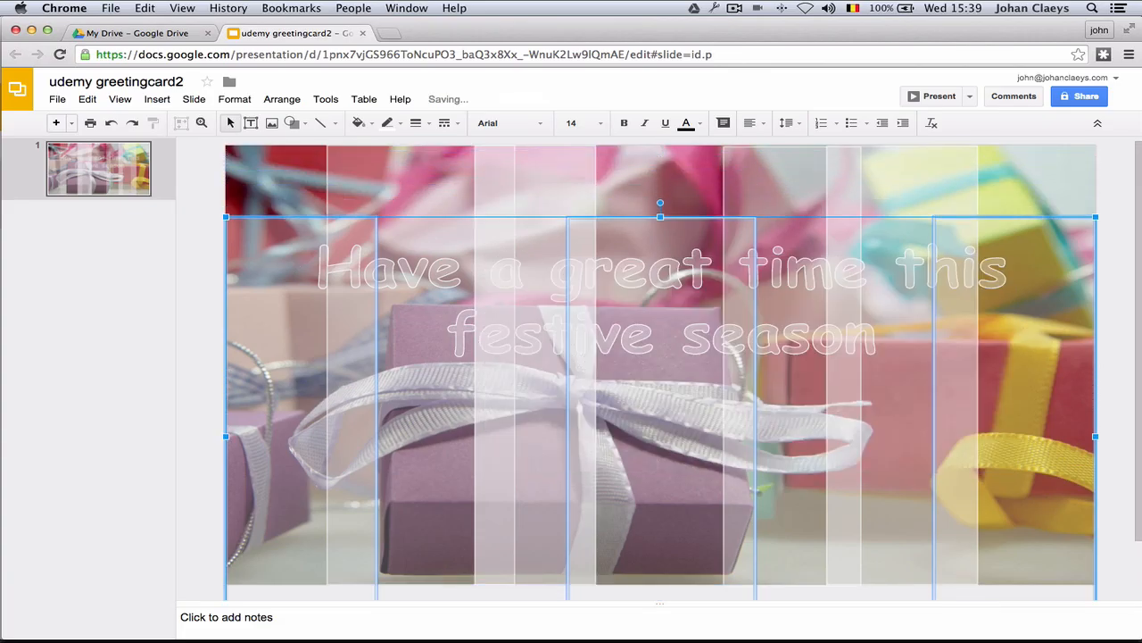
{"action": "key", "text": "Down"}
{"action": "key", "text": "Down"}
{"action": "key", "text": "Down"}
{"action": "key", "text": "Down"}
{"action": "key", "text": "Down"}
{"action": "key", "text": "Down"}
{"action": "key", "text": "Down"}
{"action": "key", "text": "Down"}
{"action": "key", "text": "Down"}
{"action": "key", "text": "Down"}
{"action": "key", "text": "Down"}
{"action": "key", "text": "Down"}
{"action": "key", "text": "Down"}
{"action": "key", "text": "Down"}
{"action": "key", "text": "Down"}
{"action": "key", "text": "Down"}
{"action": "key", "text": "Down"}
{"action": "key", "text": "Down"}
{"action": "key", "text": "Down"}
{"action": "key", "text": "Down"}
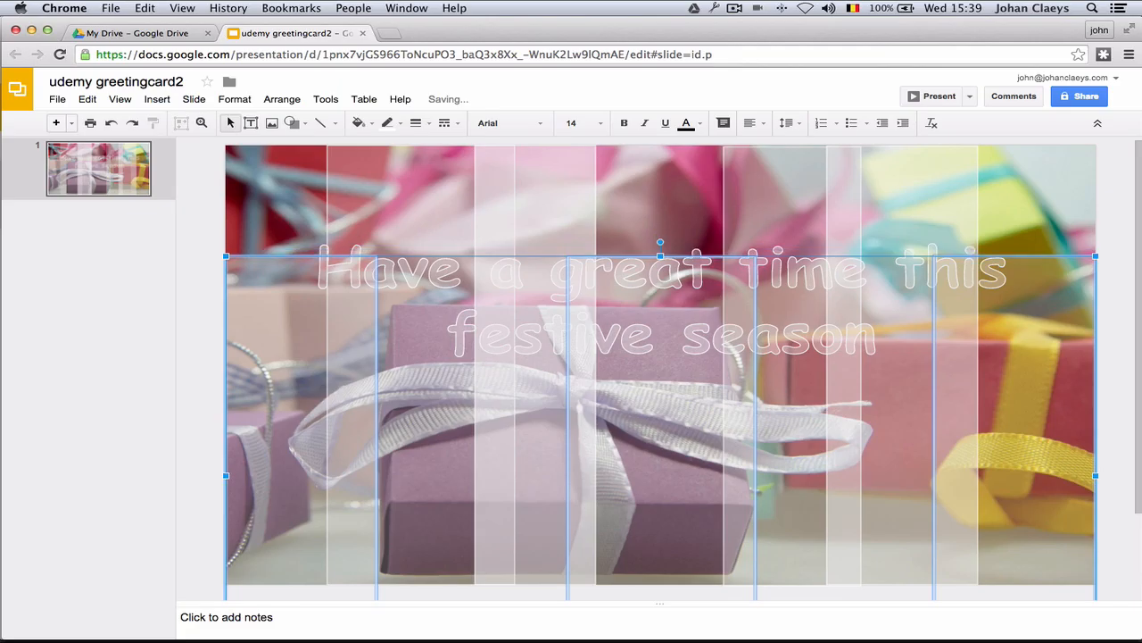
{"action": "key", "text": "Down"}
{"action": "key", "text": "Down"}
{"action": "key", "text": "Down"}
{"action": "key", "text": "Down"}
{"action": "key", "text": "Down"}
{"action": "key", "text": "Down"}
{"action": "key", "text": "Down"}
{"action": "key", "text": "Down"}
{"action": "key", "text": "Down"}
{"action": "key", "text": "Down"}
{"action": "key", "text": "Down"}
{"action": "key", "text": "Down"}
{"action": "key", "text": "Down"}
{"action": "key", "text": "Down"}
{"action": "key", "text": "Down"}
{"action": "key", "text": "Down"}
{"action": "key", "text": "Down"}
{"action": "key", "text": "Down"}
{"action": "key", "text": "Down"}
{"action": "key", "text": "Down"}
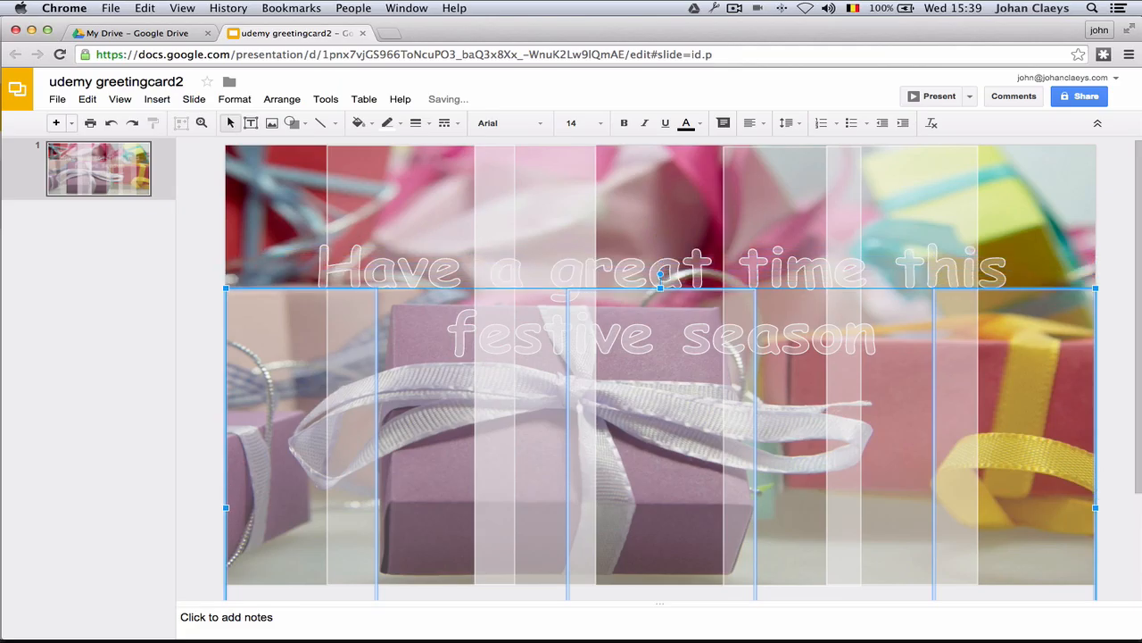
{"action": "key", "text": "Down"}
{"action": "key", "text": "Down"}
{"action": "key", "text": "Down"}
{"action": "key", "text": "Down"}
{"action": "key", "text": "Down"}
{"action": "key", "text": "Down"}
{"action": "key", "text": "Down"}
{"action": "key", "text": "Down"}
{"action": "key", "text": "Down"}
{"action": "key", "text": "Down"}
{"action": "key", "text": "Down"}
{"action": "key", "text": "Down"}
{"action": "key", "text": "Down"}
{"action": "key", "text": "Down"}
{"action": "key", "text": "Down"}
{"action": "key", "text": "Down"}
{"action": "key", "text": "Down"}
{"action": "key", "text": "Down"}
{"action": "key", "text": "Down"}
{"action": "key", "text": "Down"}
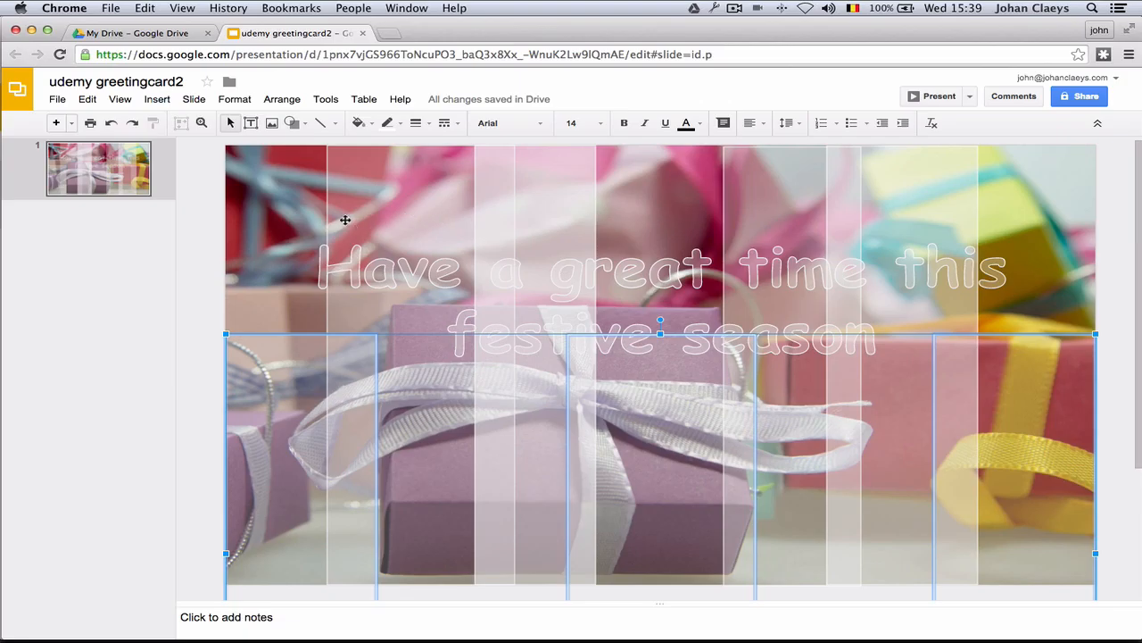
Step: Group the second and fifth strips, which both still start at the slide's upper edge
{"action": "left_click", "coordinate": [361, 194]}
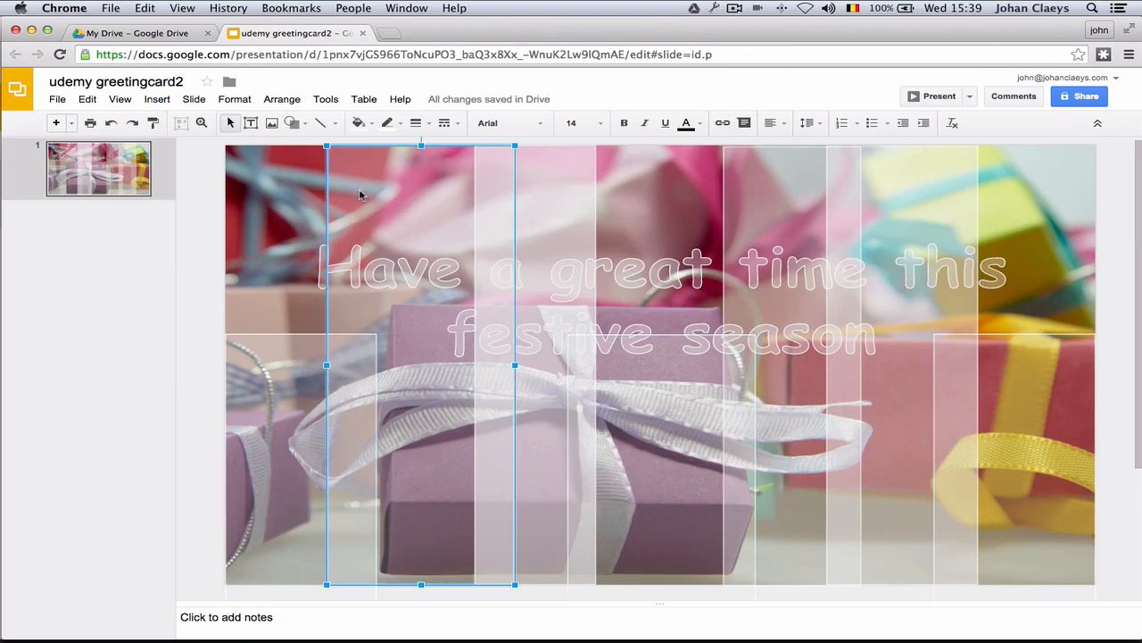
{"action": "left_click", "coordinate": [770, 175], "text": "shift"}
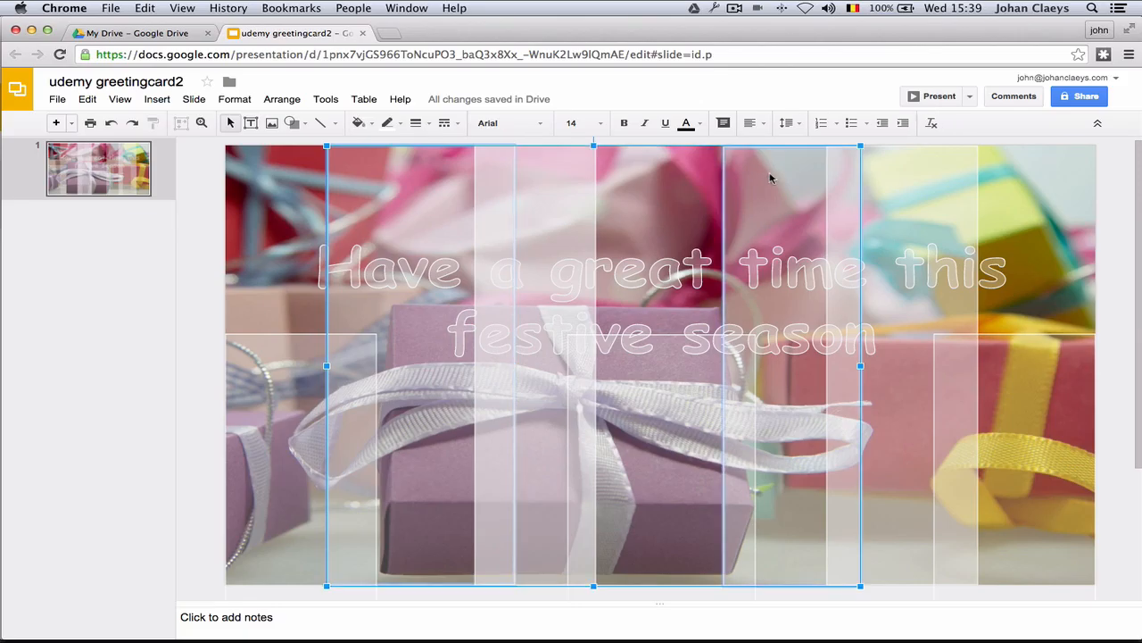
{"action": "left_click", "coordinate": [276, 105]}
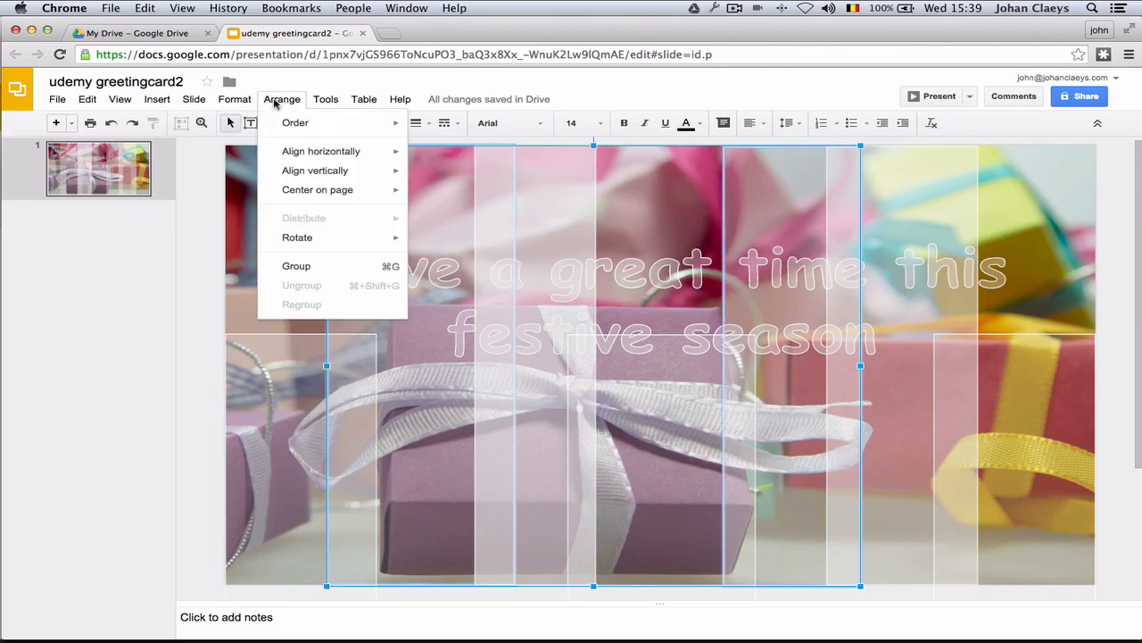
{"action": "left_click", "coordinate": [297, 267]}
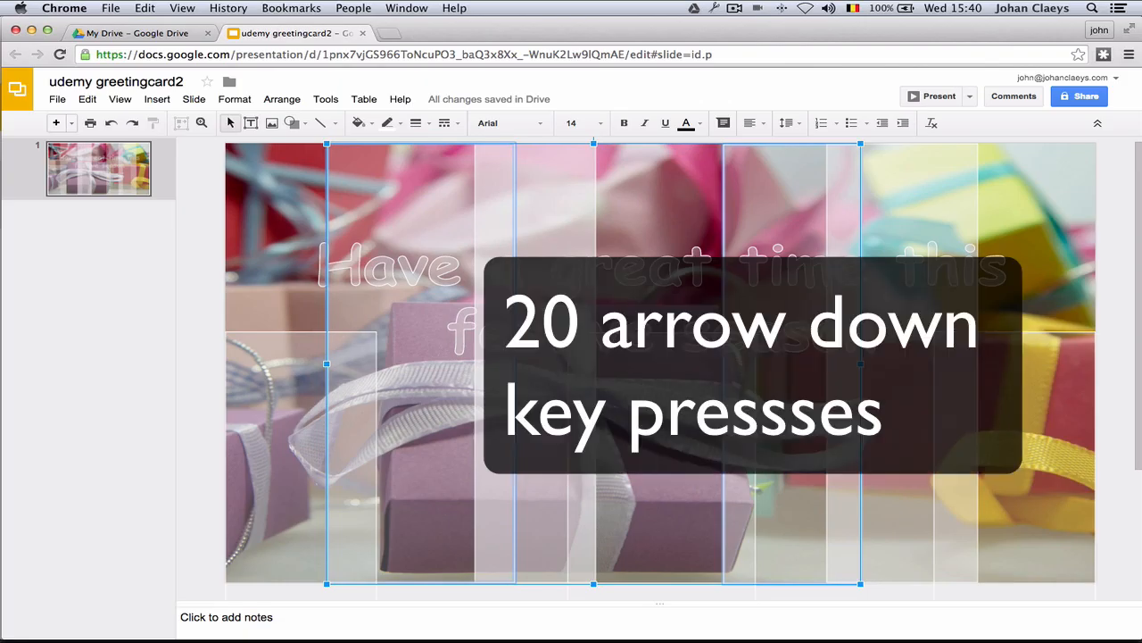
Step: Shift the group of the second and fifth strips straight down until its upper edge runs through the lower part of "Have a great time this"
{"action": "key", "text": "Down"}
{"action": "key", "text": "Down"}
{"action": "key", "text": "Down"}
{"action": "key", "text": "Down"}
{"action": "key", "text": "Down"}
{"action": "key", "text": "Down"}
{"action": "key", "text": "Down"}
{"action": "key", "text": "Down"}
{"action": "key", "text": "Down"}
{"action": "key", "text": "Down"}
{"action": "key", "text": "Down"}
{"action": "key", "text": "Down"}
{"action": "key", "text": "Down"}
{"action": "key", "text": "Down"}
{"action": "key", "text": "Down"}
{"action": "key", "text": "Down"}
{"action": "key", "text": "Down"}
{"action": "key", "text": "Down"}
{"action": "key", "text": "Down"}
{"action": "key", "text": "Down"}
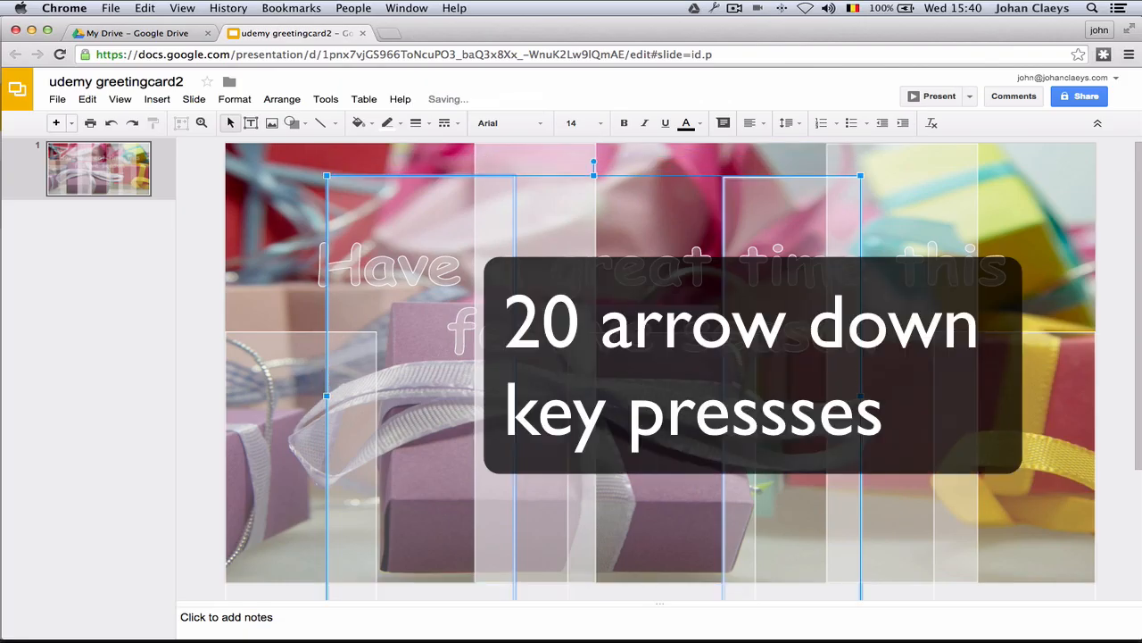
{"action": "key", "text": "Down"}
{"action": "key", "text": "Down"}
{"action": "key", "text": "Down"}
{"action": "key", "text": "Down"}
{"action": "key", "text": "Down"}
{"action": "key", "text": "Down"}
{"action": "key", "text": "Down"}
{"action": "key", "text": "Down"}
{"action": "key", "text": "Down"}
{"action": "key", "text": "Down"}
{"action": "key", "text": "Down"}
{"action": "key", "text": "Down"}
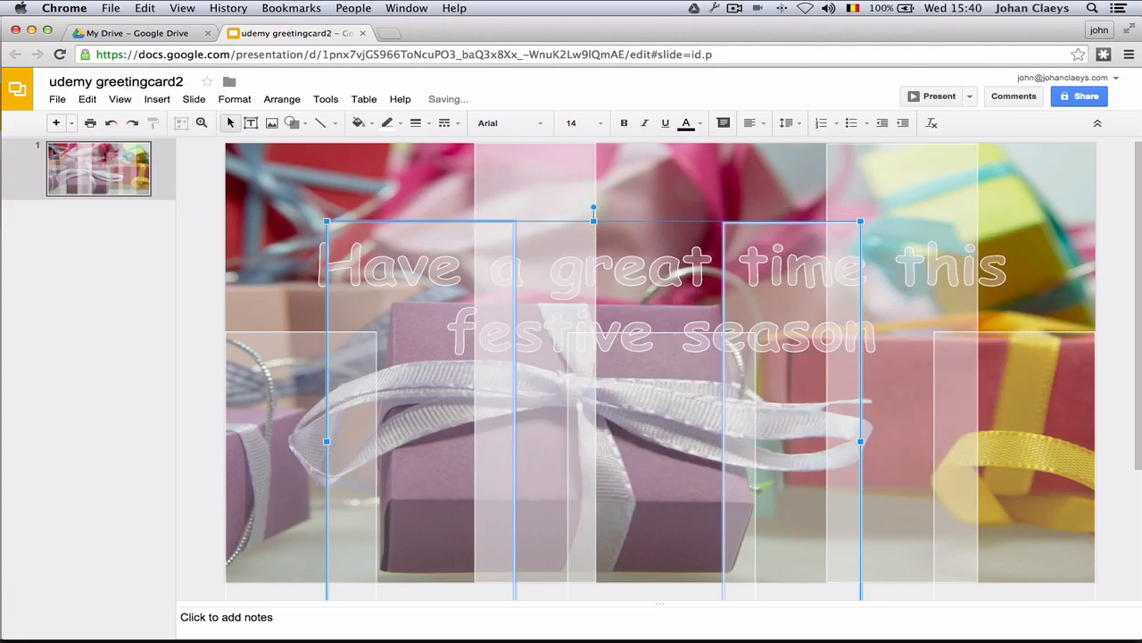
{"action": "key", "text": "Down"}
{"action": "key", "text": "Down"}
{"action": "key", "text": "Down"}
{"action": "key", "text": "Down"}
{"action": "key", "text": "Down"}
{"action": "key", "text": "Down"}
{"action": "key", "text": "Down"}
{"action": "key", "text": "Down"}
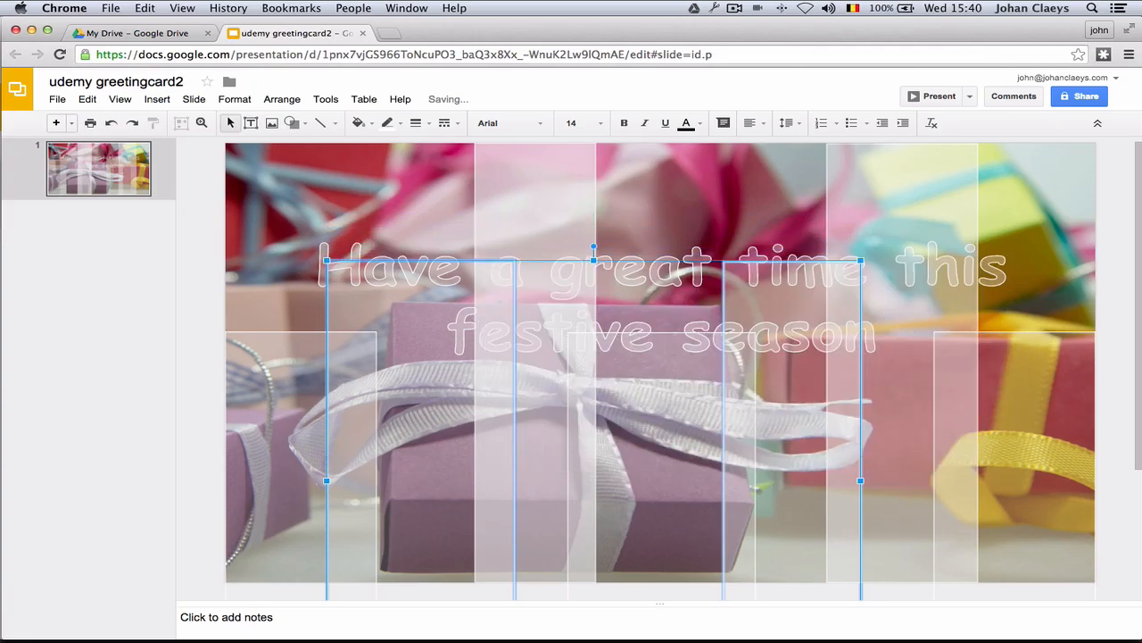
{"action": "key", "text": "Down"}
{"action": "key", "text": "Down"}
{"action": "key", "text": "Down"}
{"action": "key", "text": "Down"}
{"action": "key", "text": "Down"}
{"action": "key", "text": "Down"}
{"action": "key", "text": "Down"}
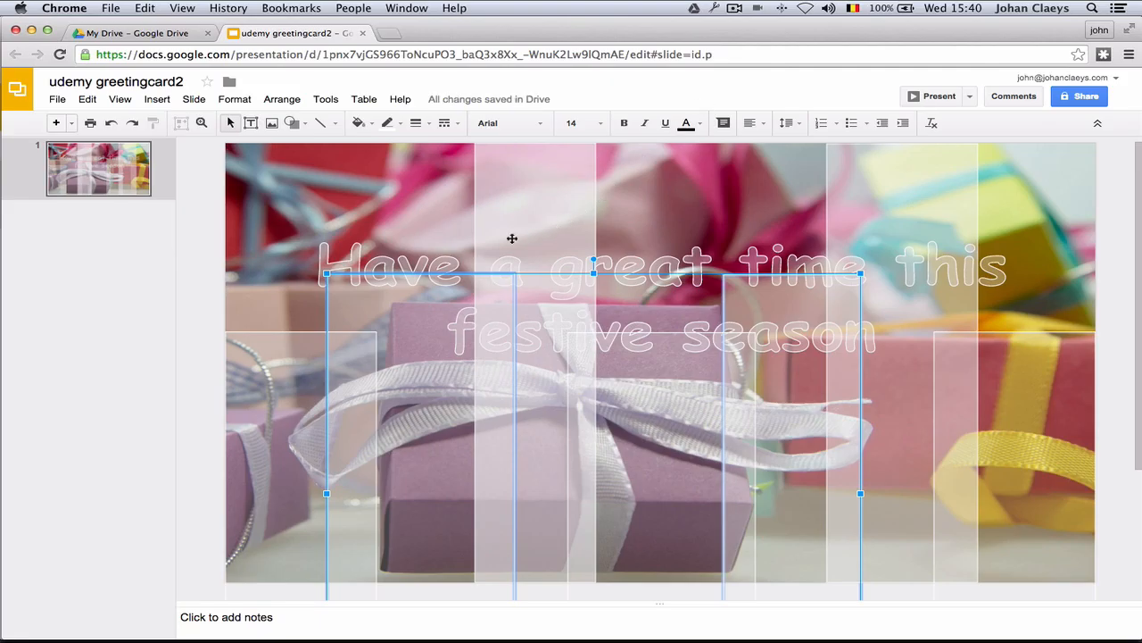
{"action": "left_click", "coordinate": [327, 259]}
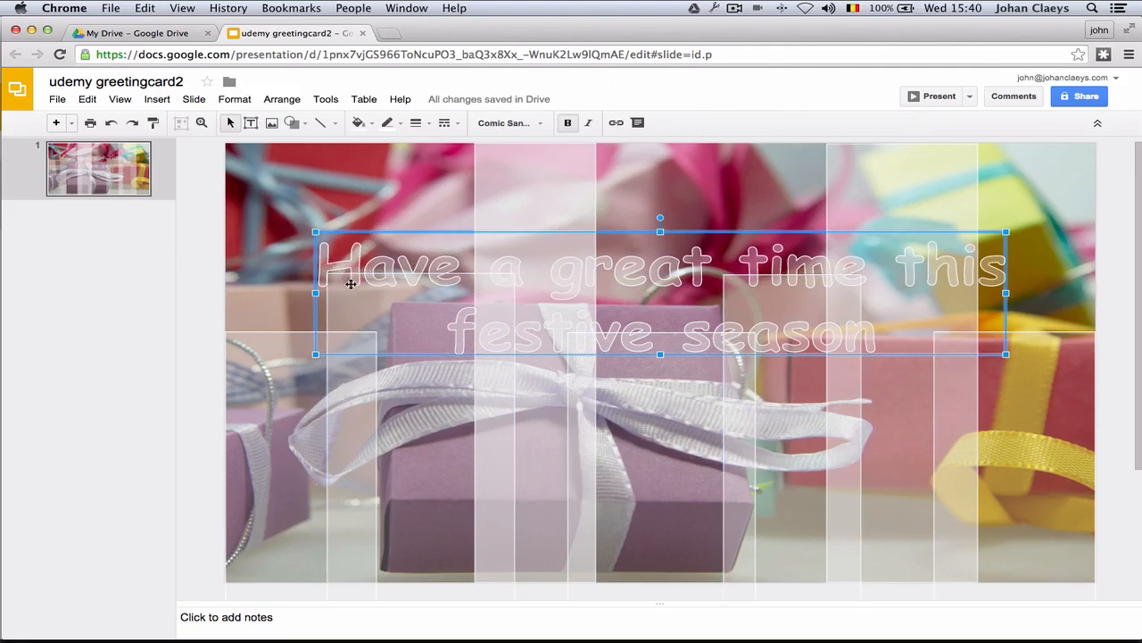
{"action": "left_click", "coordinate": [354, 288]}
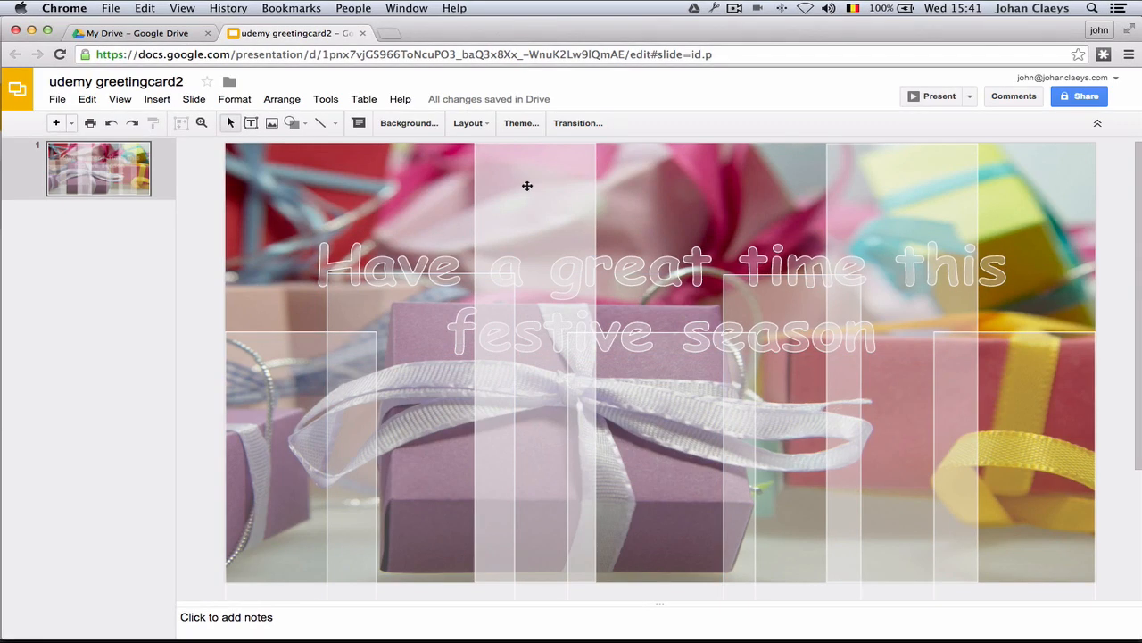
Step: Group the two remaining strips that still start at the slide's upper edge, then deselect them
{"action": "left_click", "coordinate": [534, 177]}
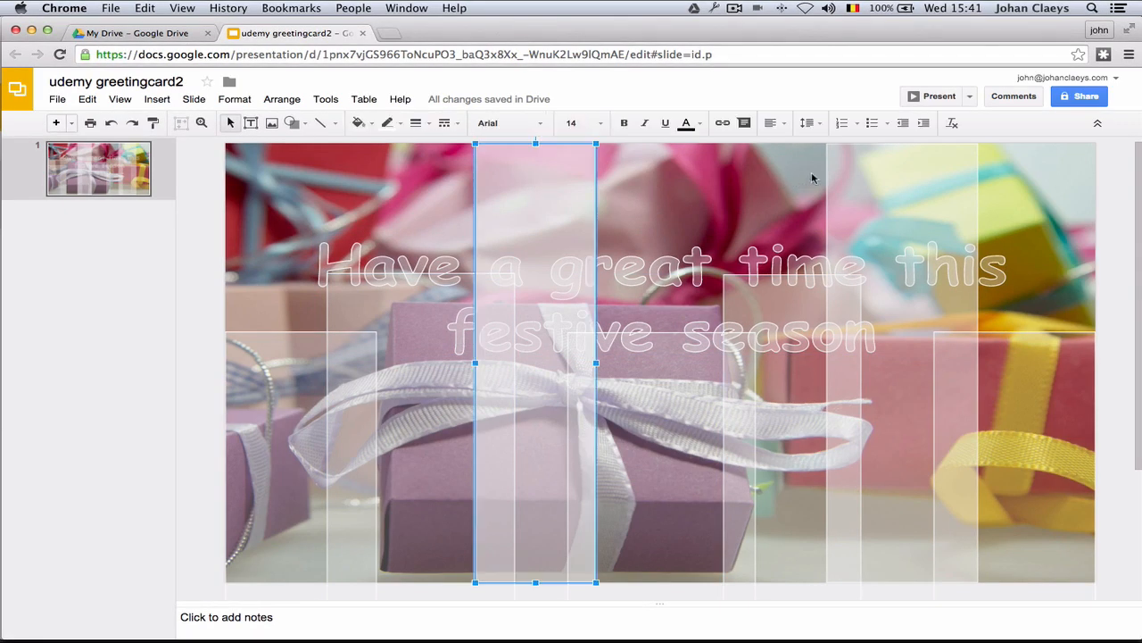
{"action": "left_click", "coordinate": [874, 163], "text": "shift"}
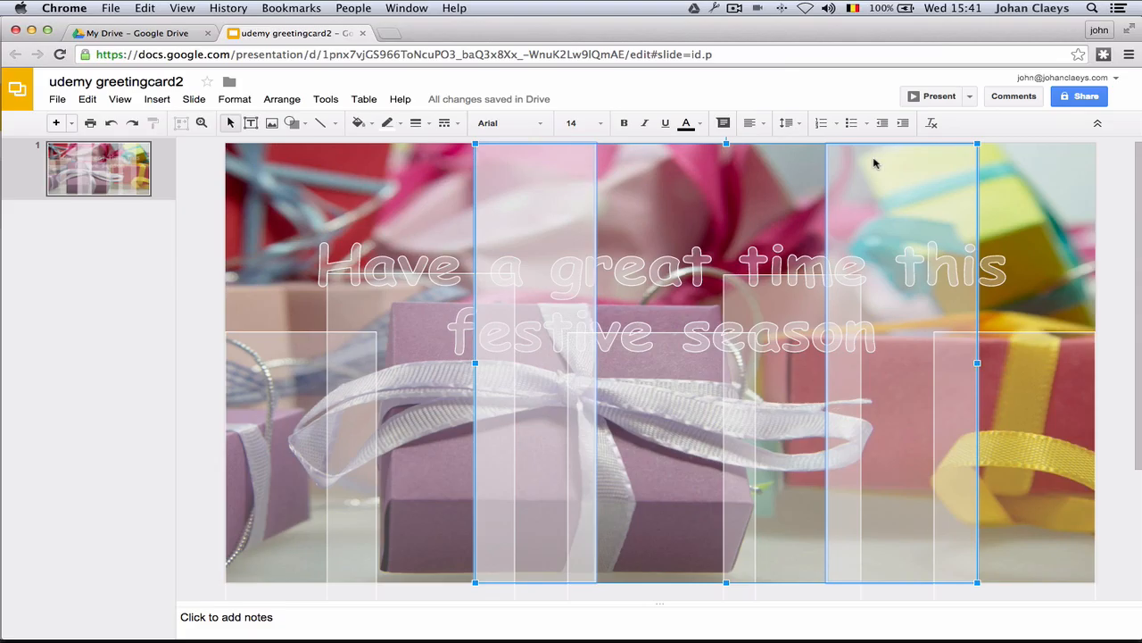
{"action": "left_click", "coordinate": [283, 100]}
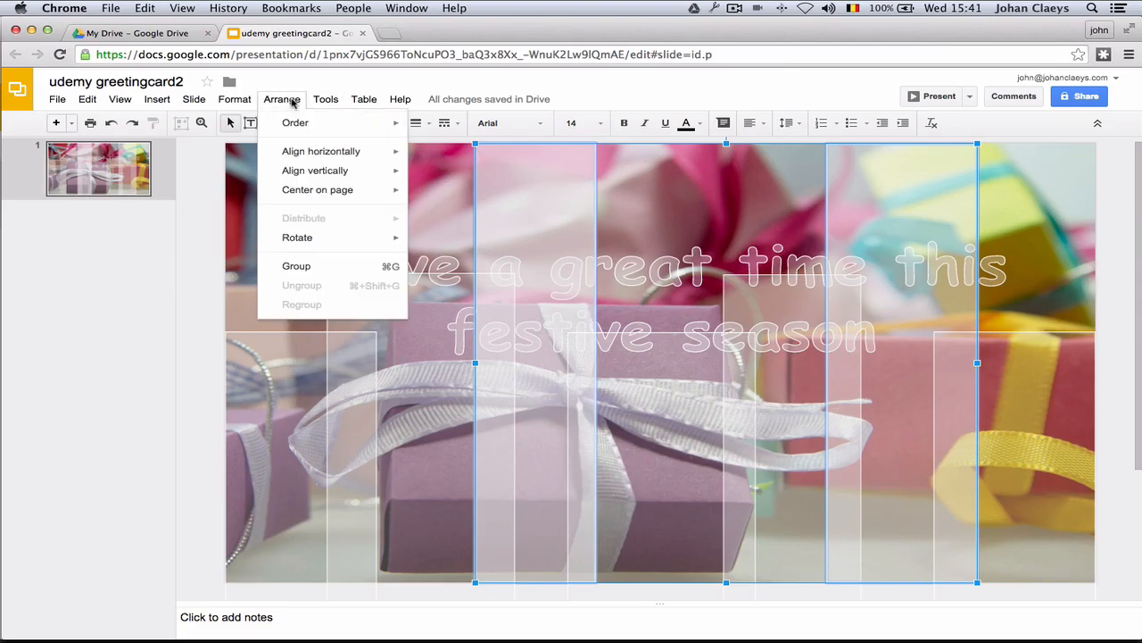
{"action": "left_click", "coordinate": [297, 266]}
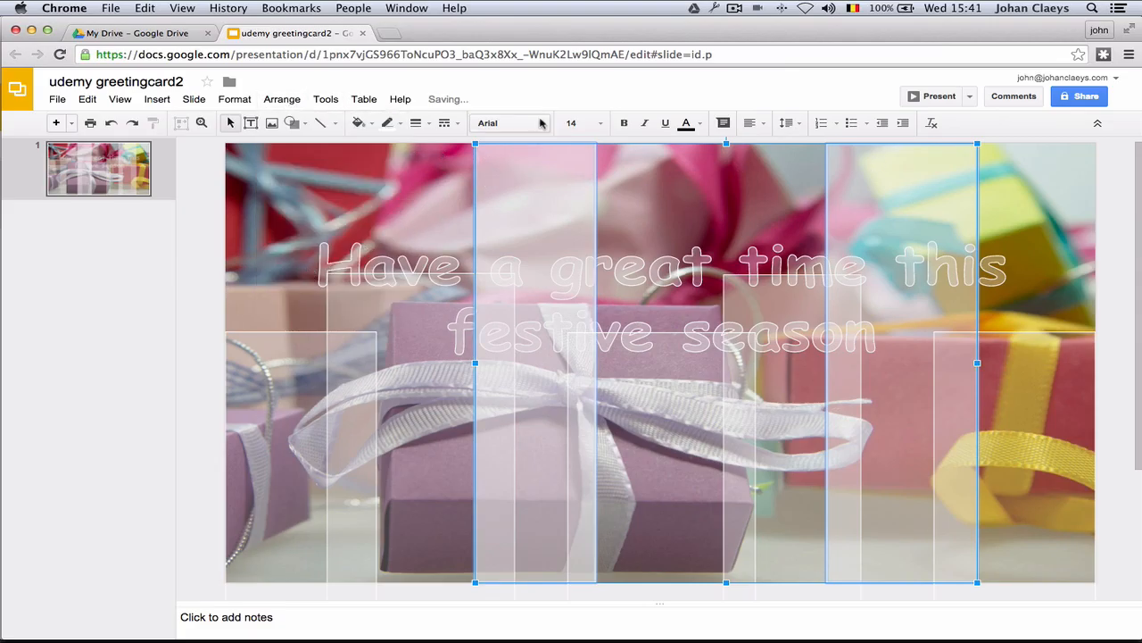
{"action": "left_click", "coordinate": [239, 255]}
Step: Check the grouping by selecting the lowest strip group, the middle group, the greeting text and the full-height group in turn
{"action": "left_click", "coordinate": [257, 370]}
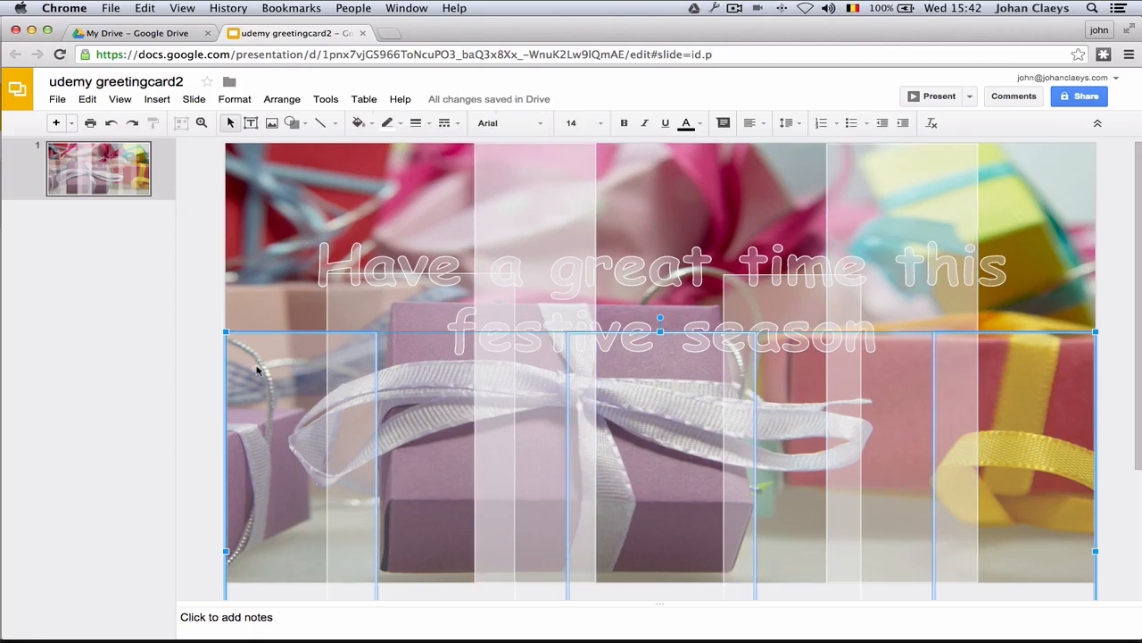
{"action": "left_click", "coordinate": [451, 300]}
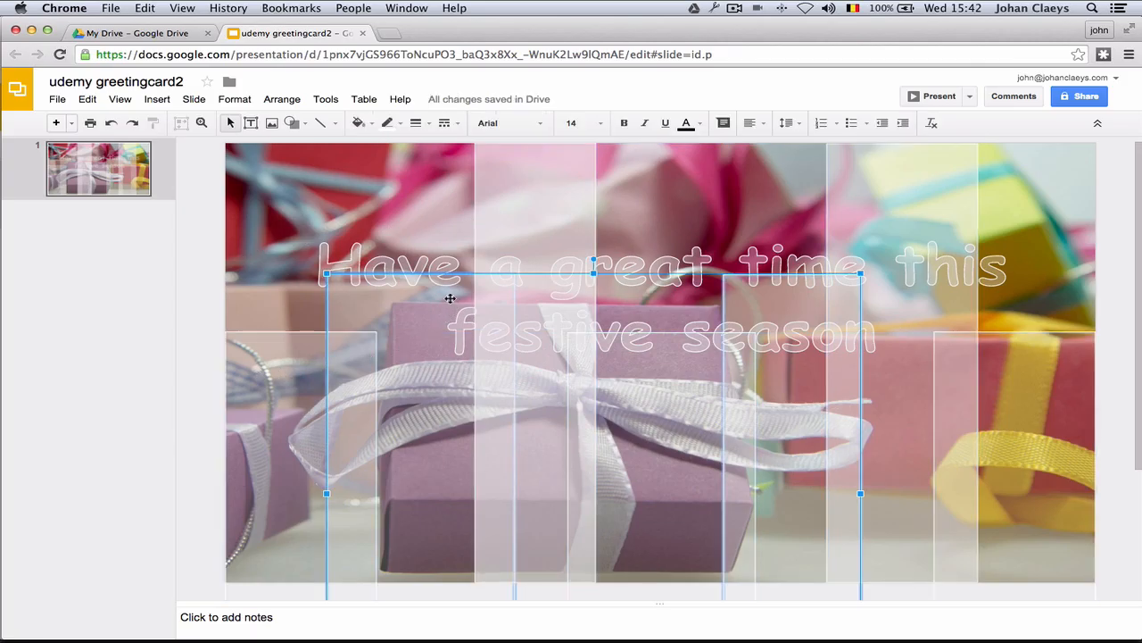
{"action": "left_click", "coordinate": [325, 249]}
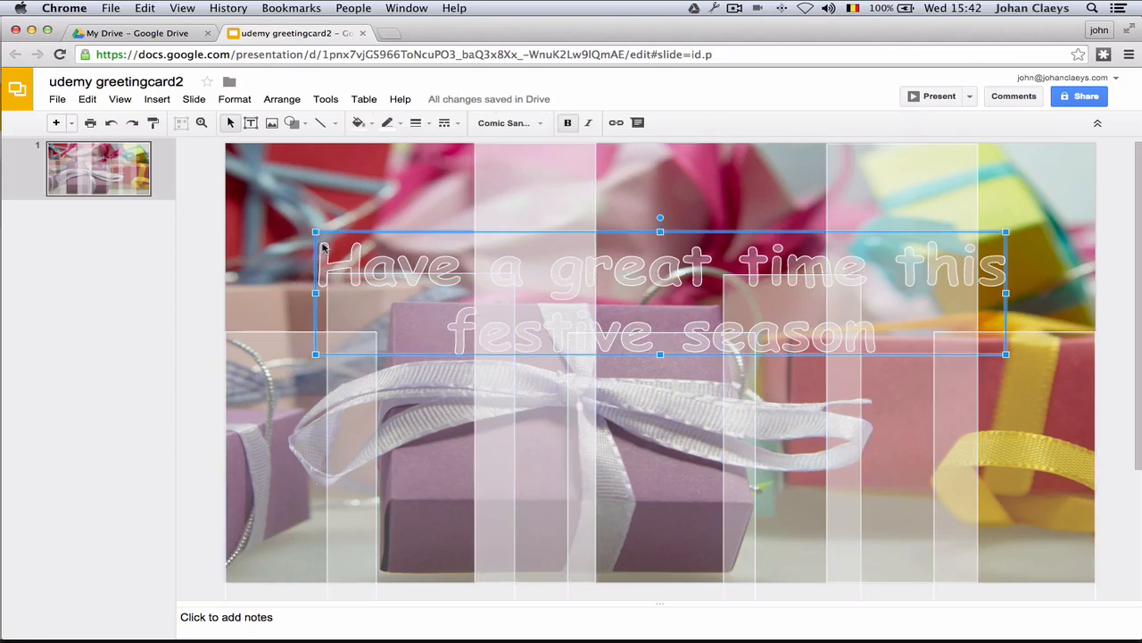
{"action": "left_click", "coordinate": [512, 176]}
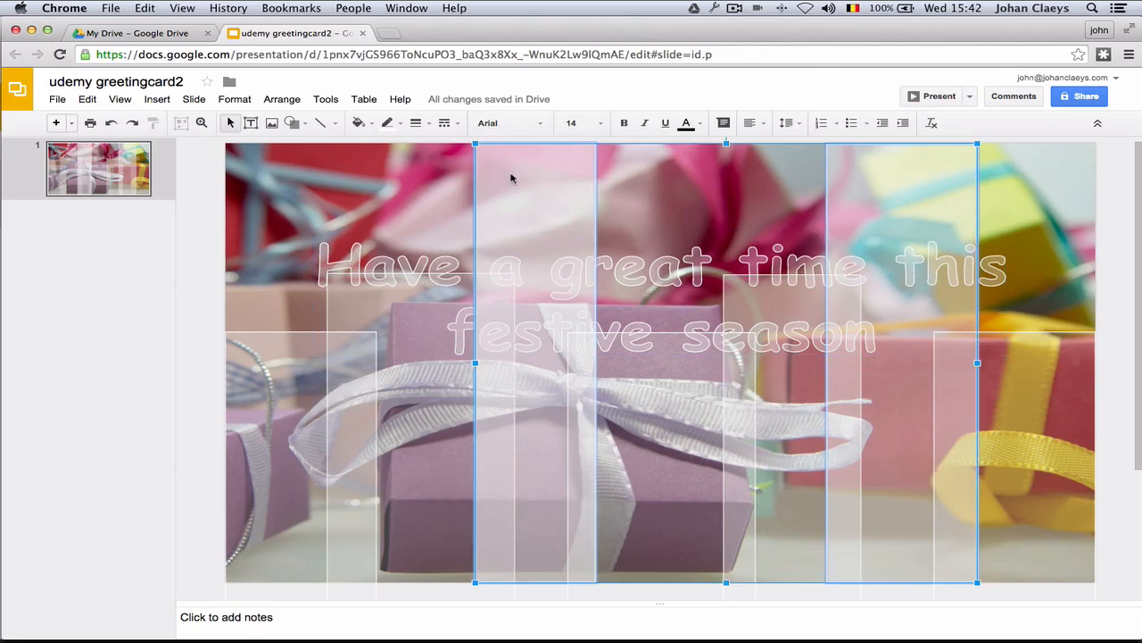